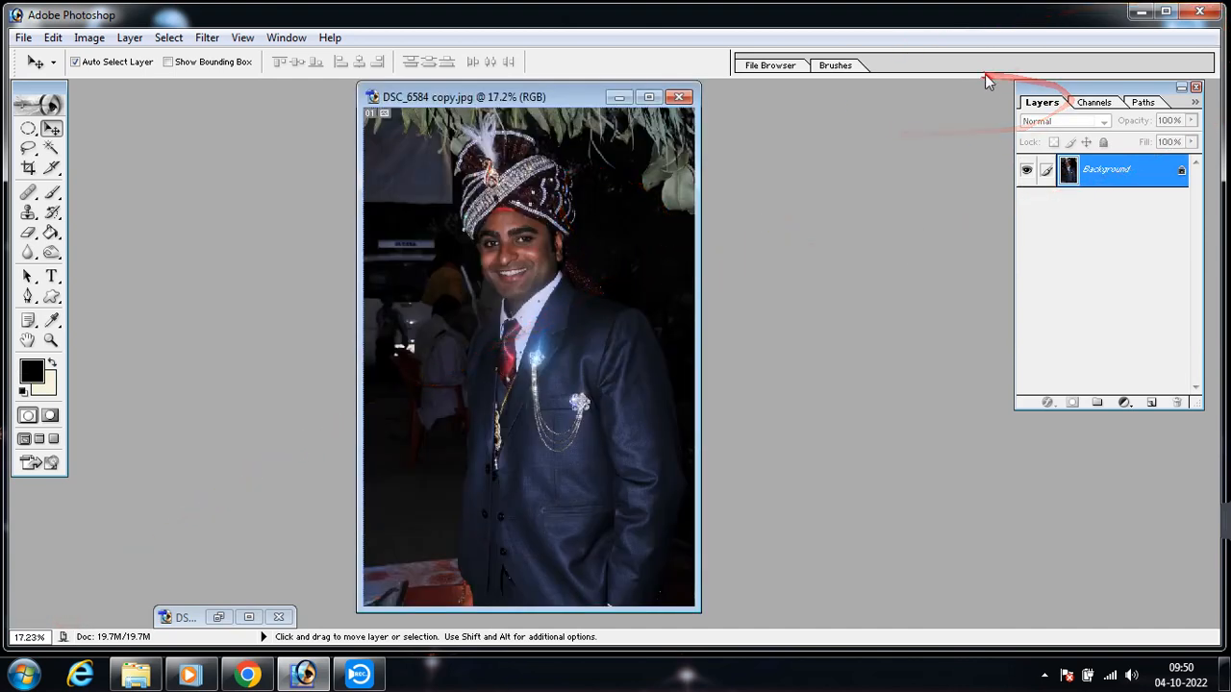
# Duplicate the Background layer and name the copy r1.
pyautogui.rightClick(1025, 166)
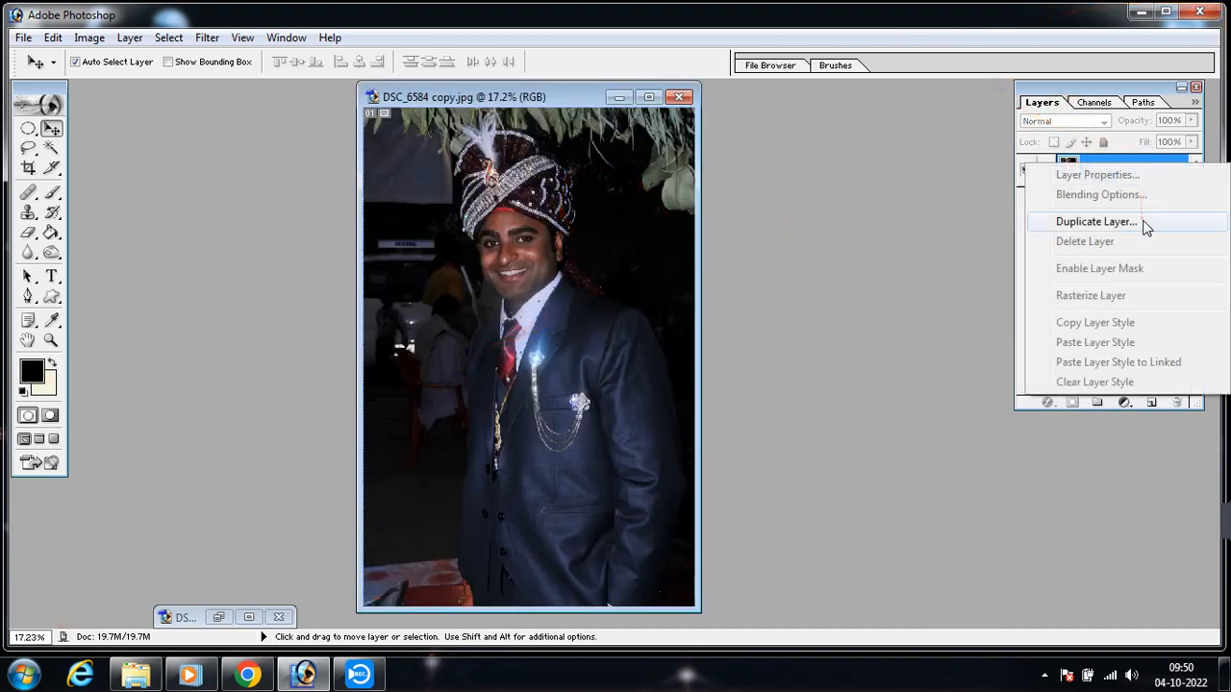
pyautogui.click(1135, 221)
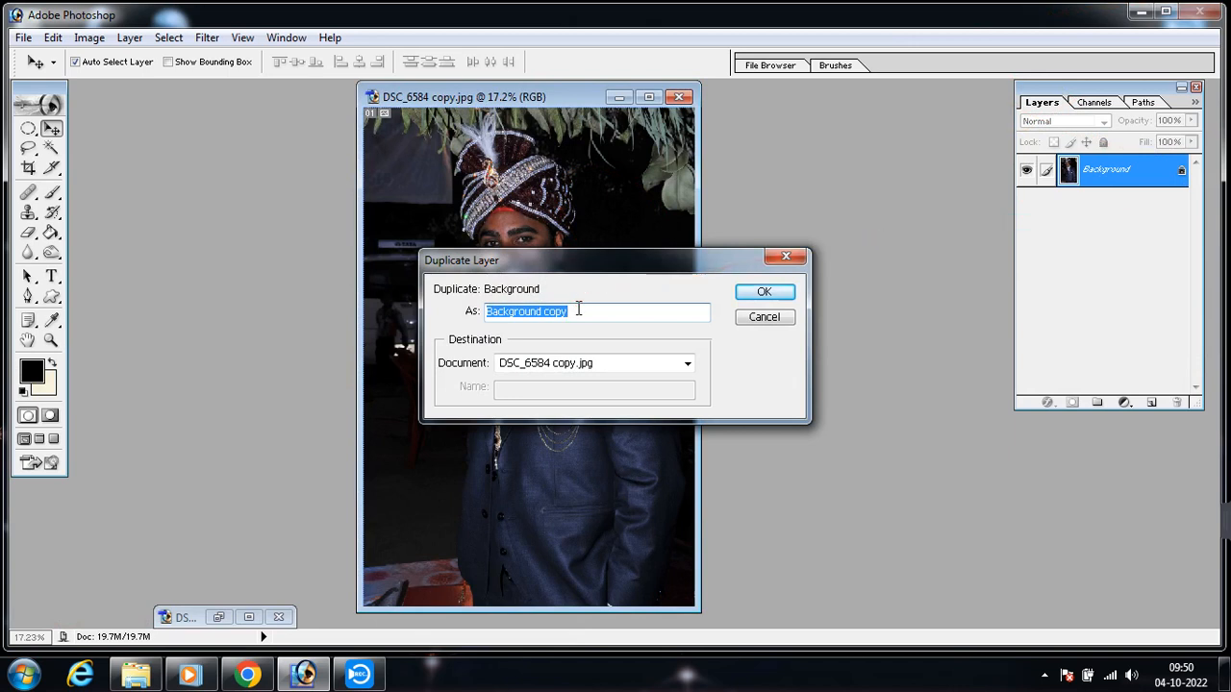
pyautogui.write('r1')
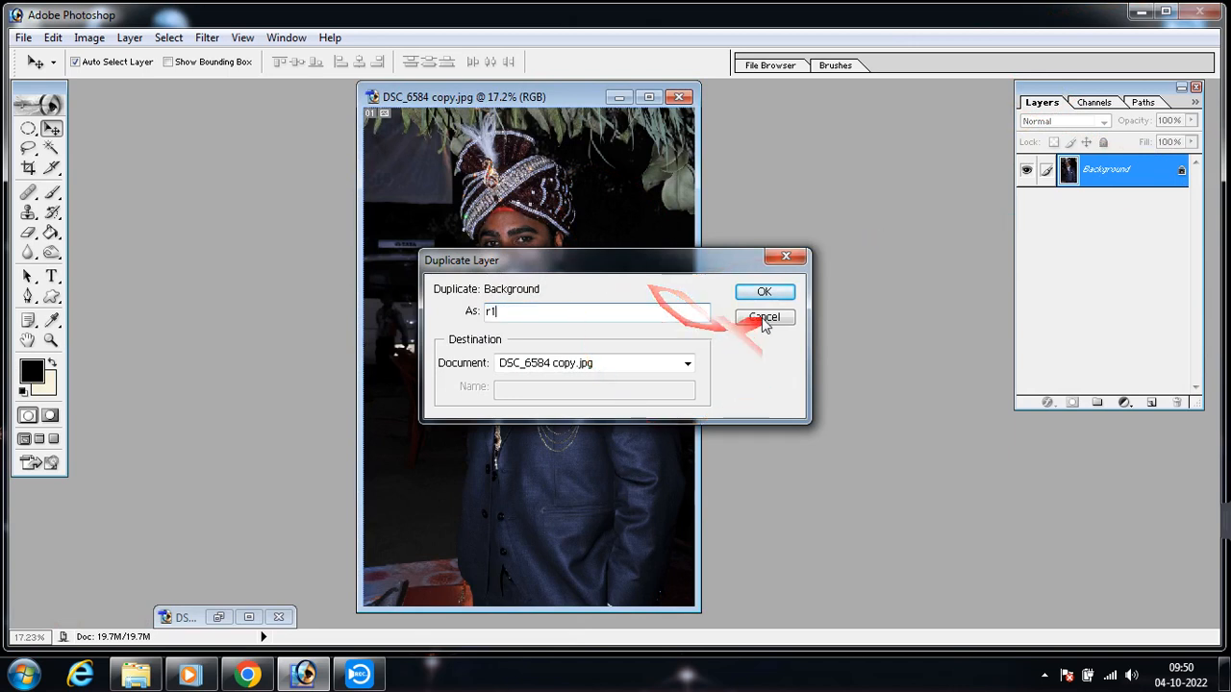
pyautogui.click(763, 292)
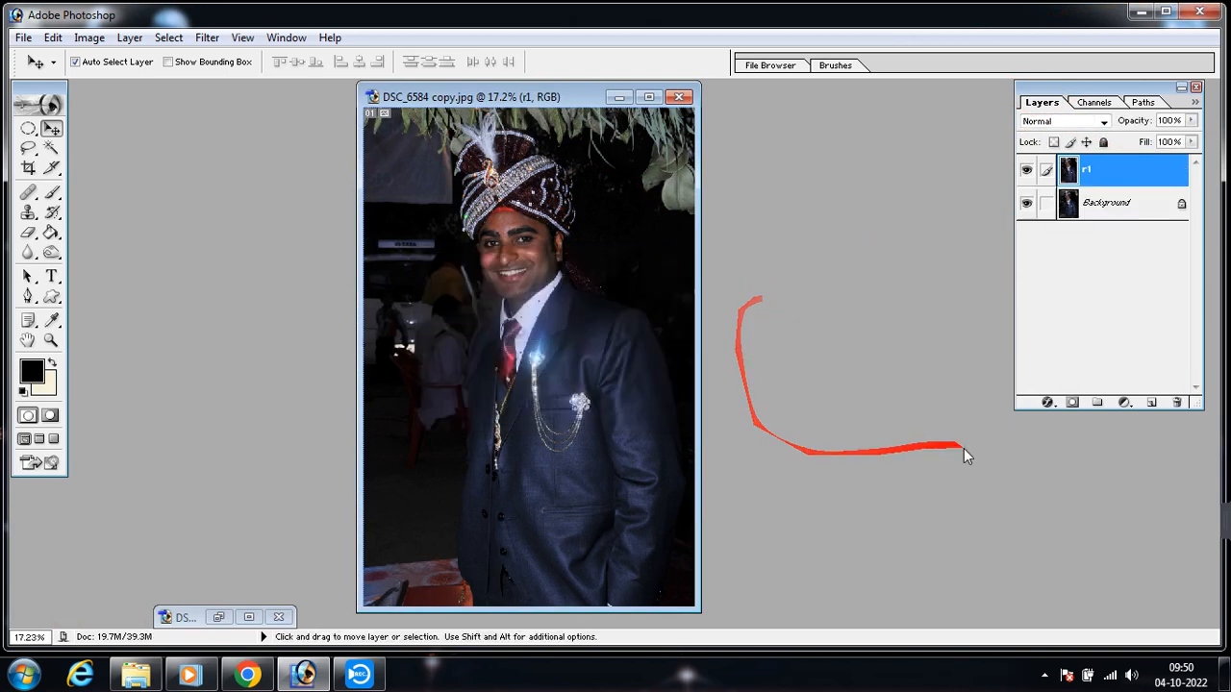
# Create a new layer set and move layer r1 into it.
pyautogui.click(1098, 404)
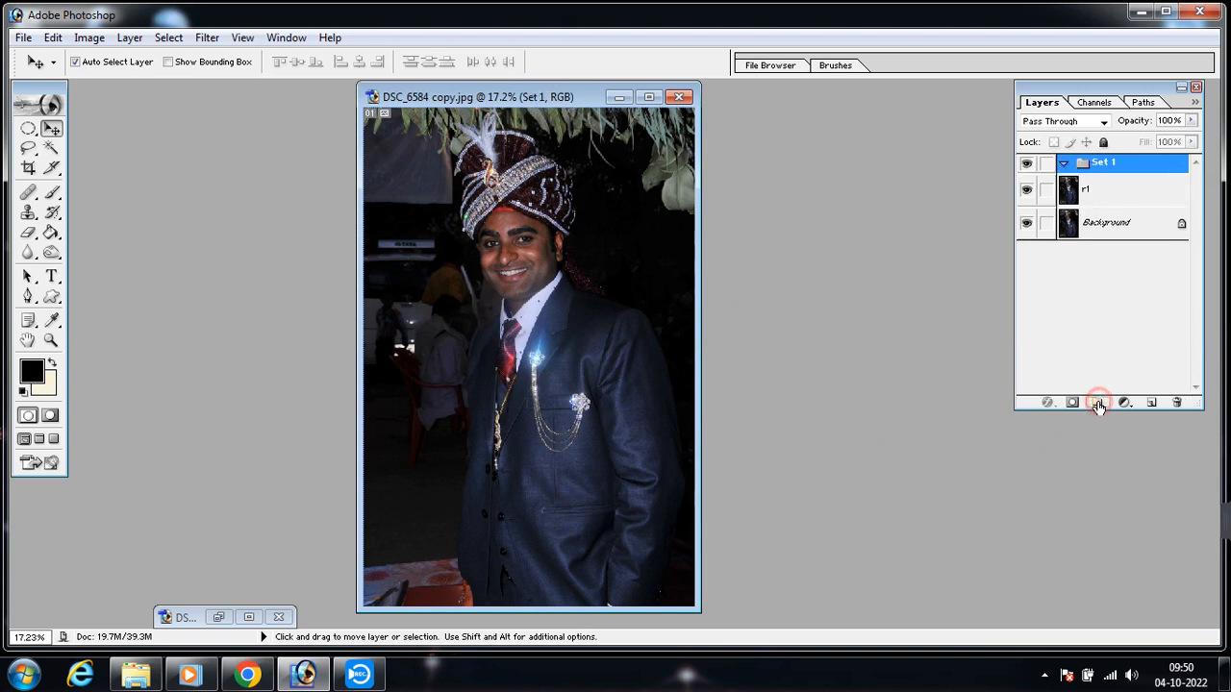
pyautogui.moveTo(1113, 197); pyautogui.dragTo(1089, 169)
pyautogui.click(1087, 189)
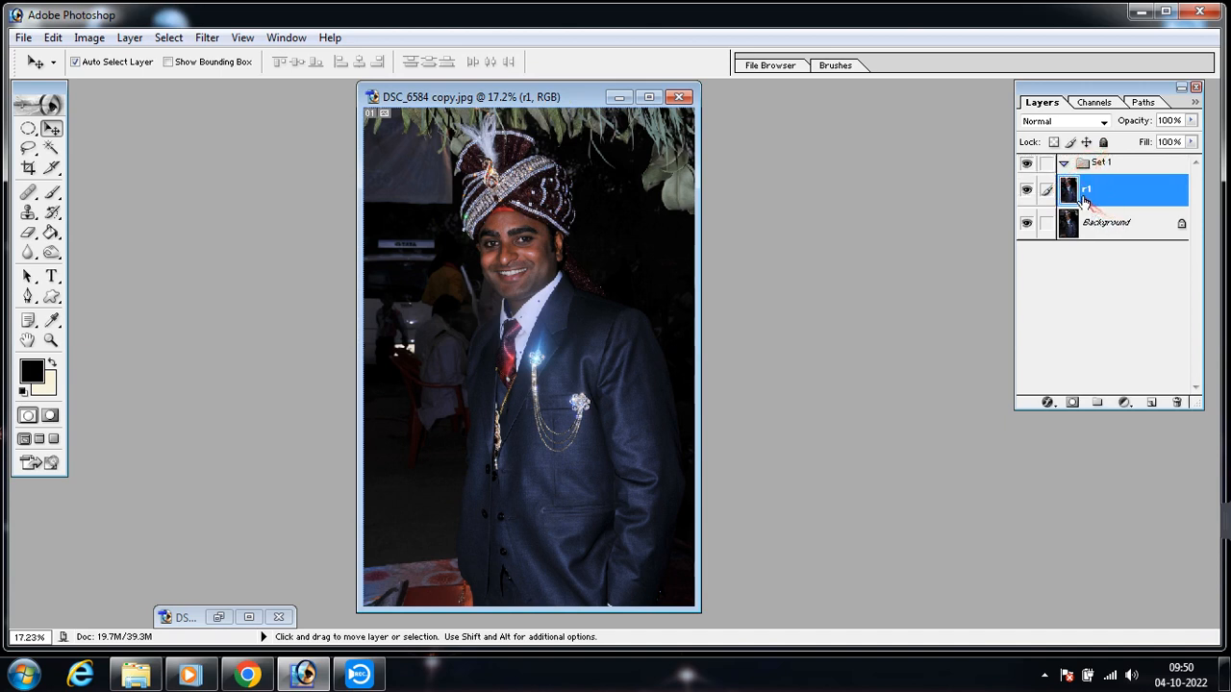
pyautogui.moveTo(1069, 192); pyautogui.dragTo(1096, 168)
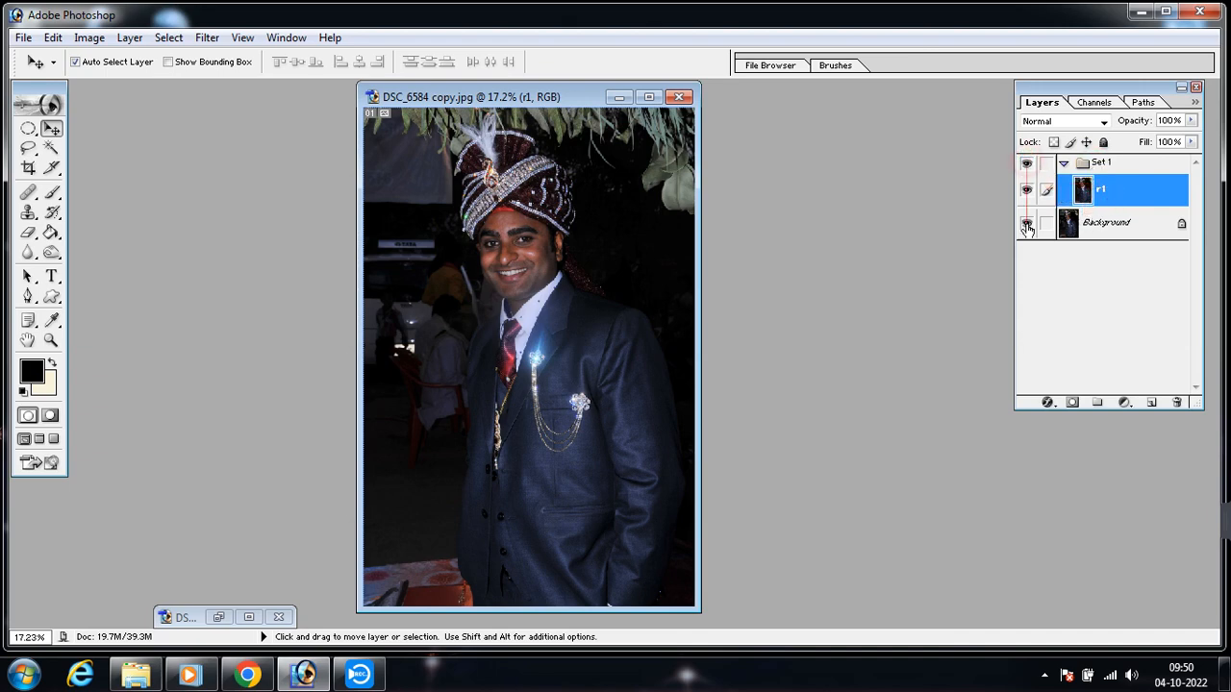
# Hide the original Background layer, keeping the layer set visible.
pyautogui.click(1027, 165)
pyautogui.click(1027, 165)
pyautogui.click(1119, 164)
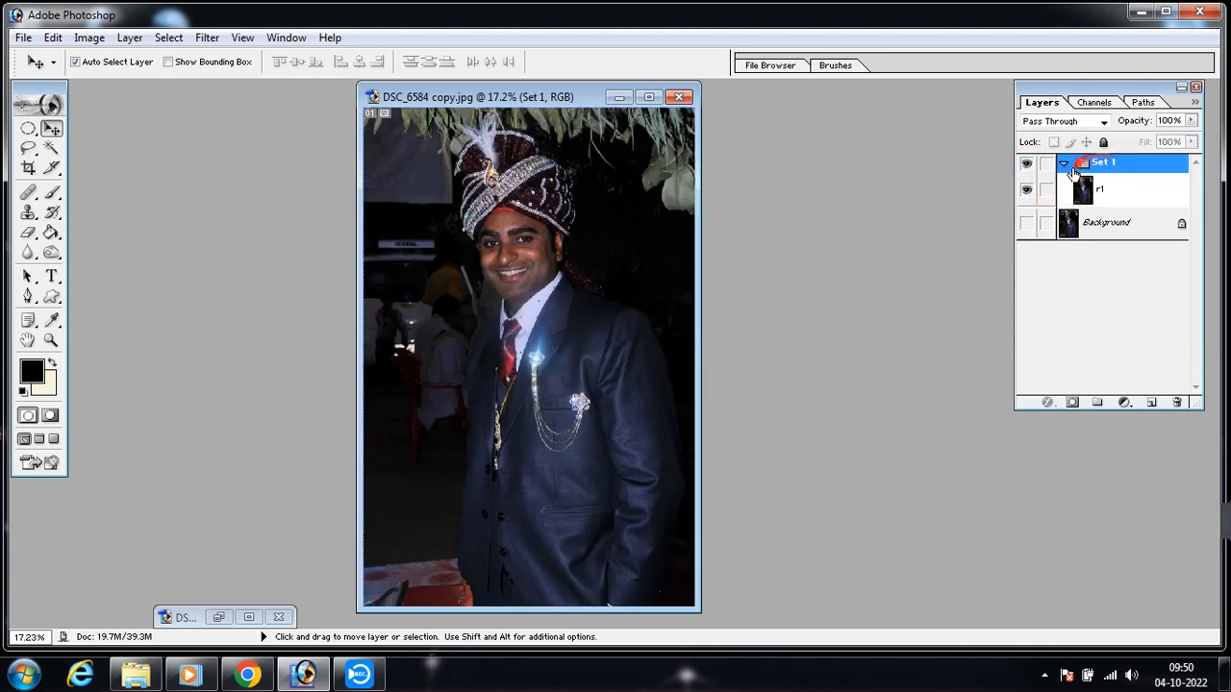
# Add a Solid Color fill layer in cream FAF4DB above r1 and invert its mask to black.
pyautogui.click(1085, 191)
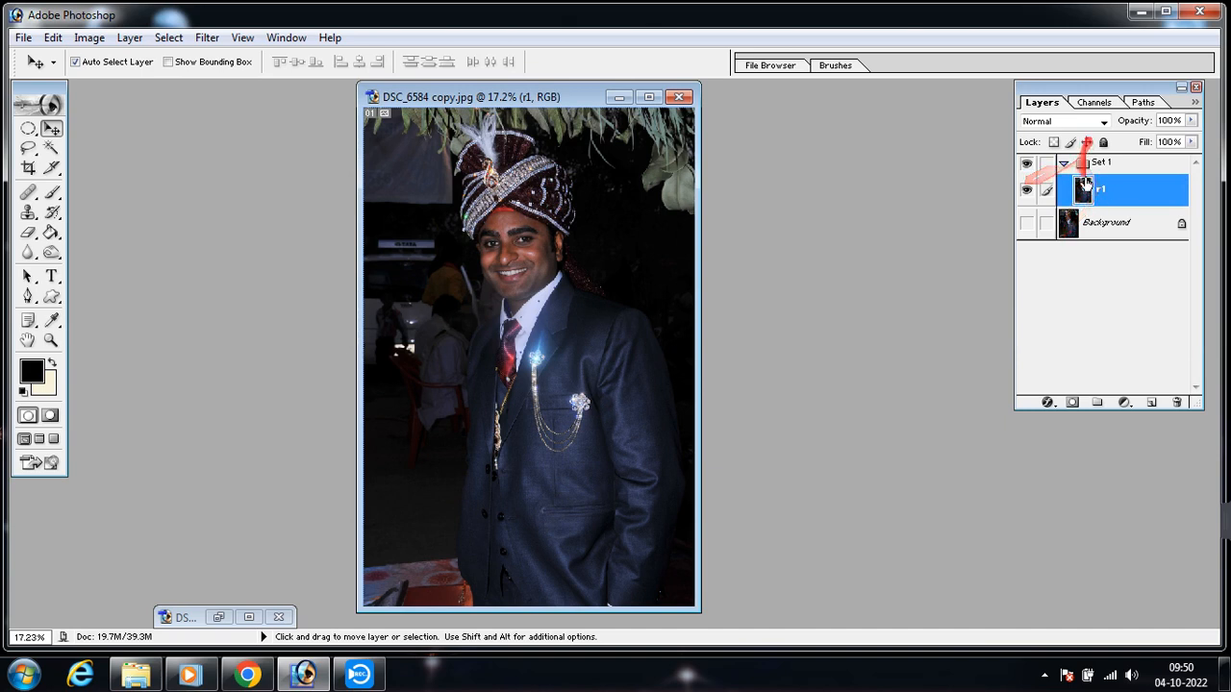
pyautogui.click(1125, 403)
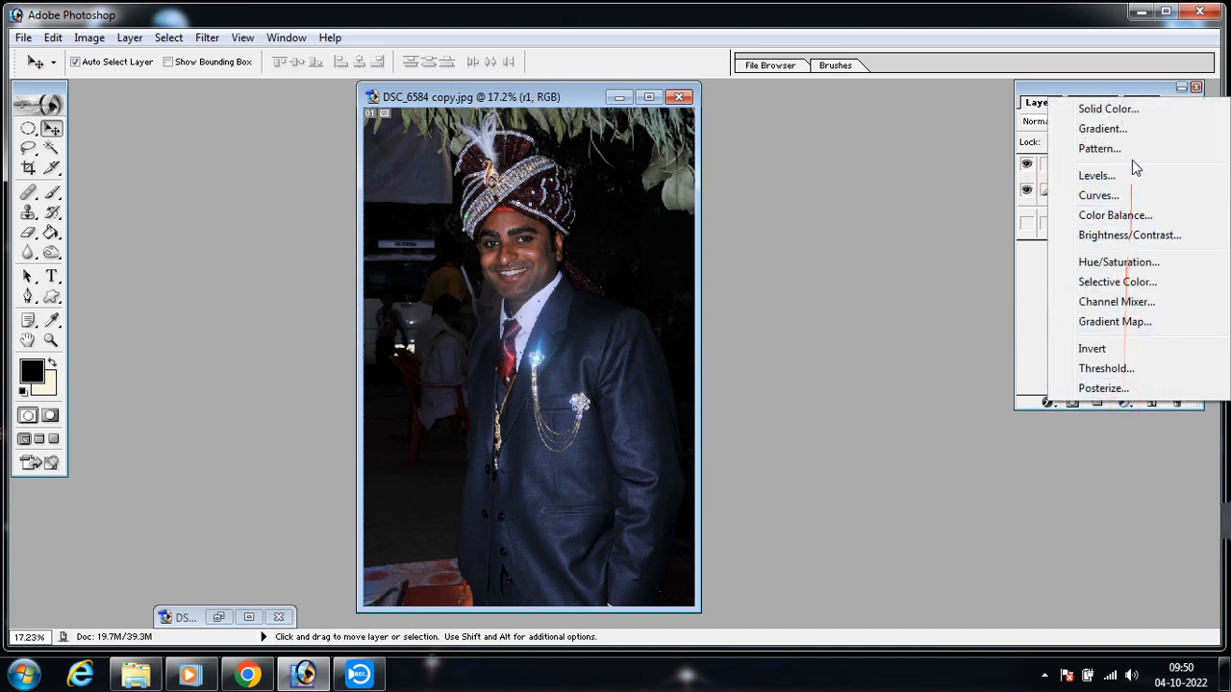
pyautogui.click(1135, 116)
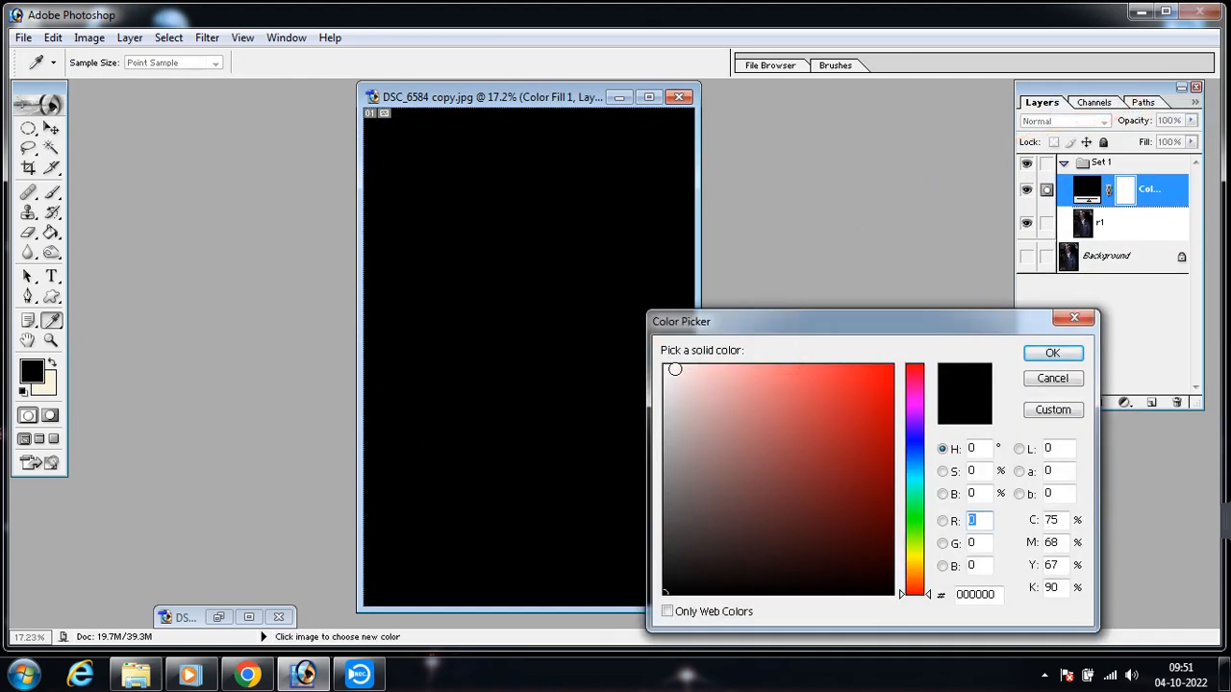
pyautogui.click(686, 368)
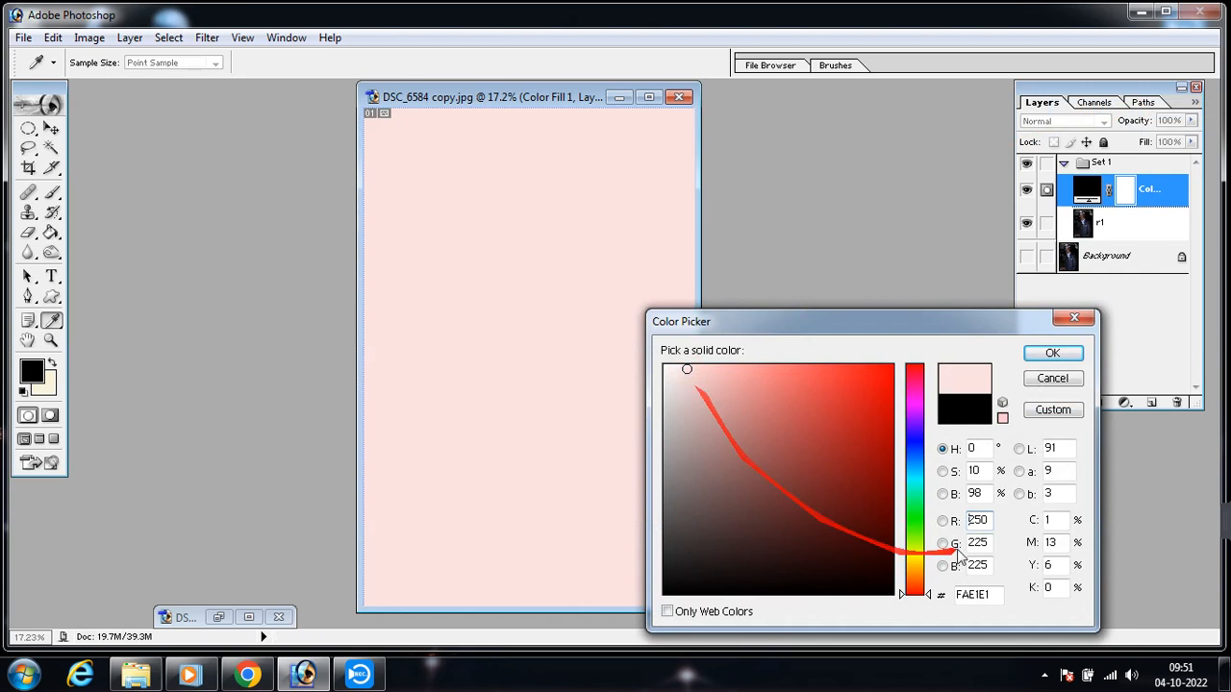
pyautogui.click(915, 557)
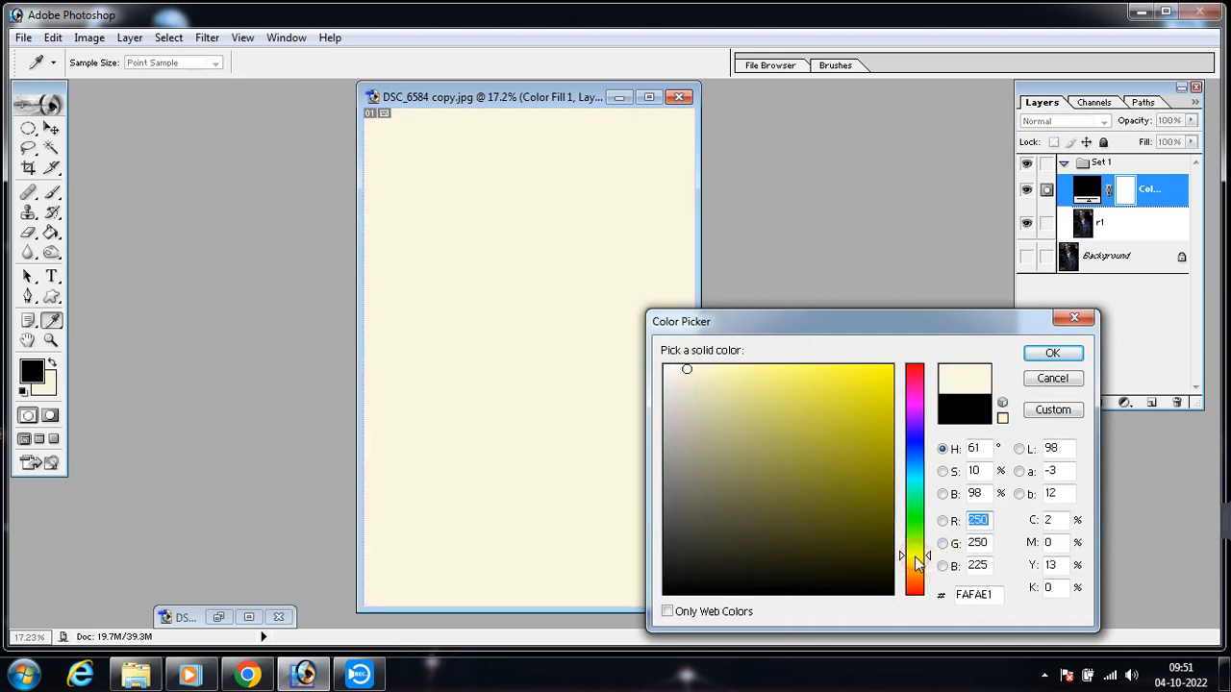
pyautogui.click(916, 564)
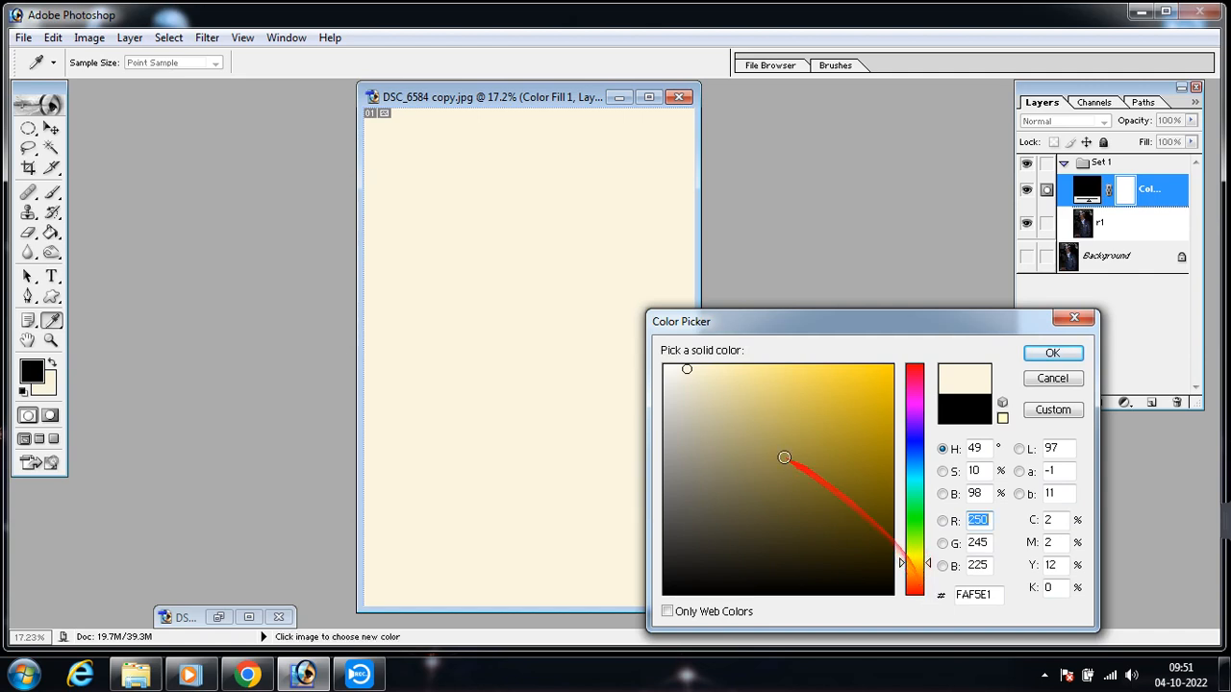
pyautogui.click(702, 374)
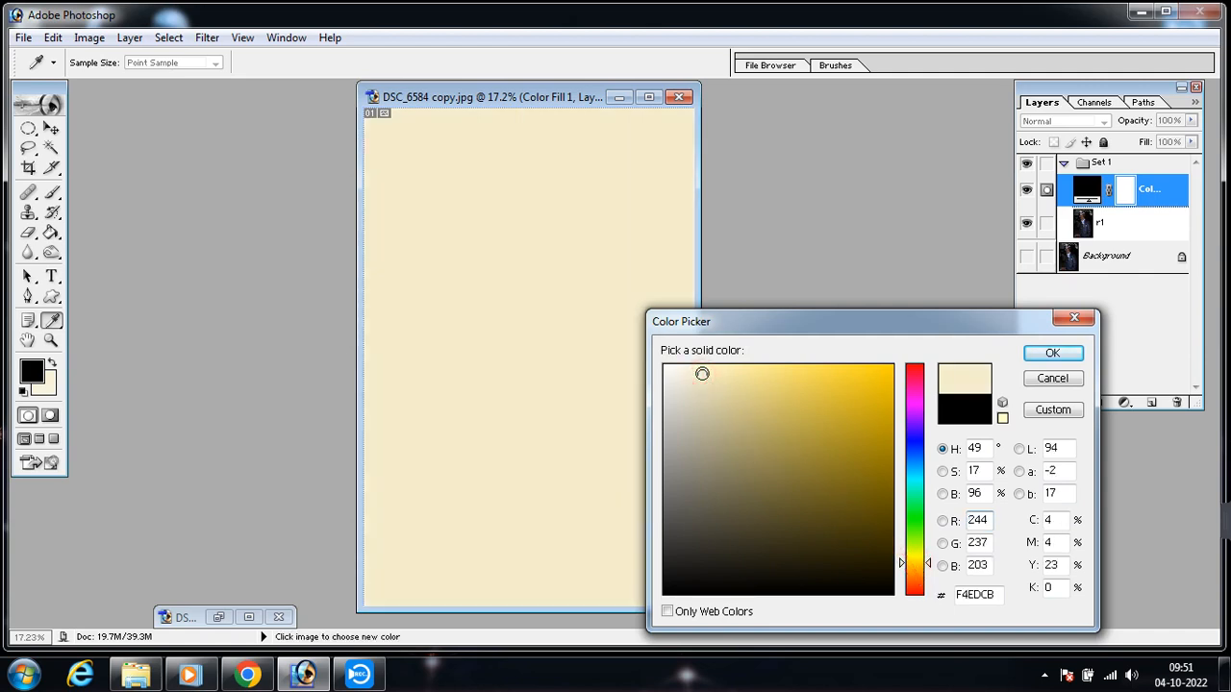
pyautogui.click(692, 370)
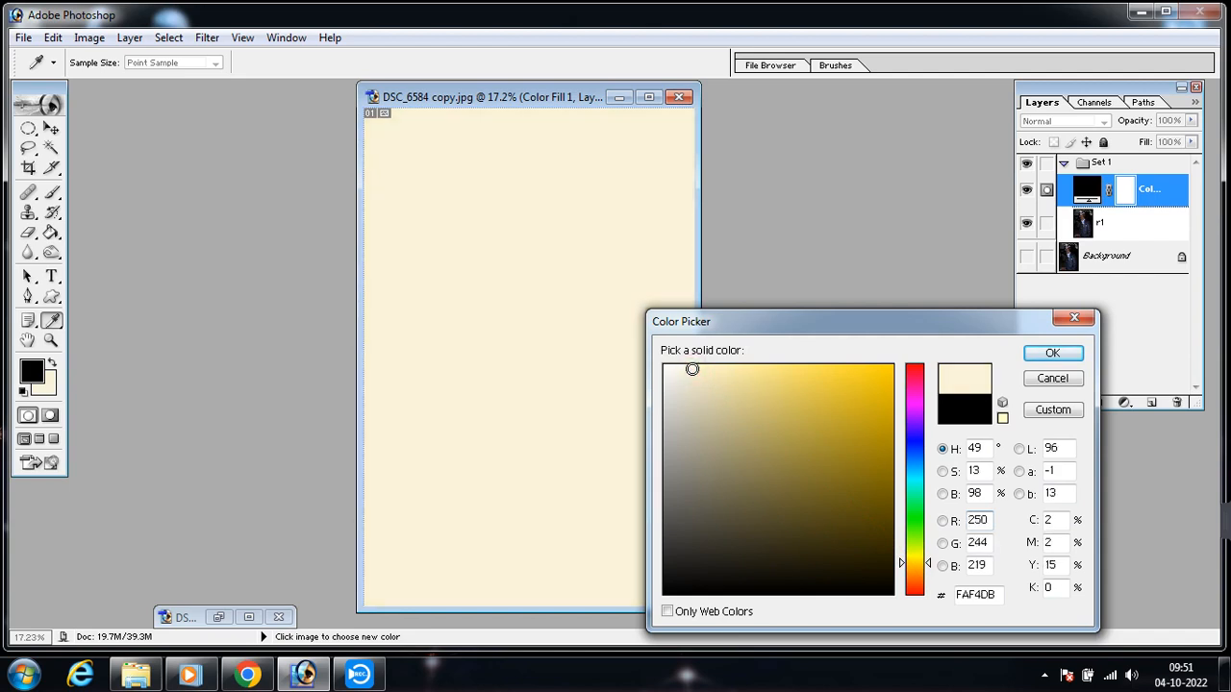
pyautogui.click(1052, 353)
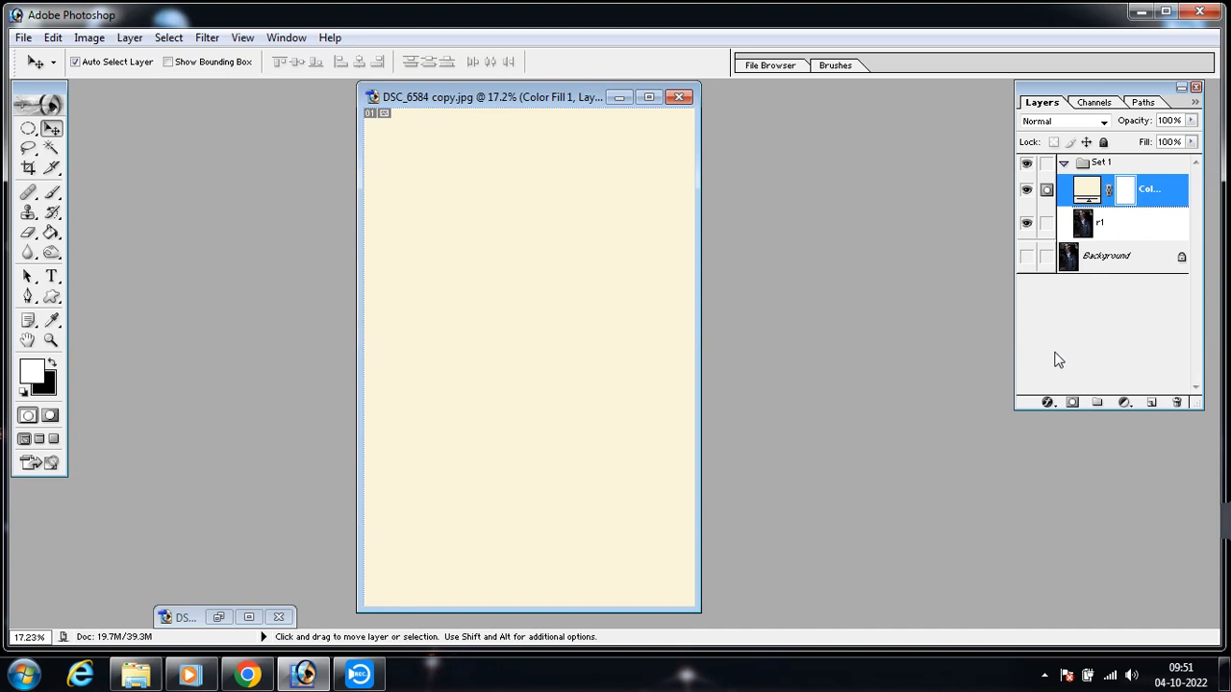
pyautogui.hotkey('ctrl', 'i')
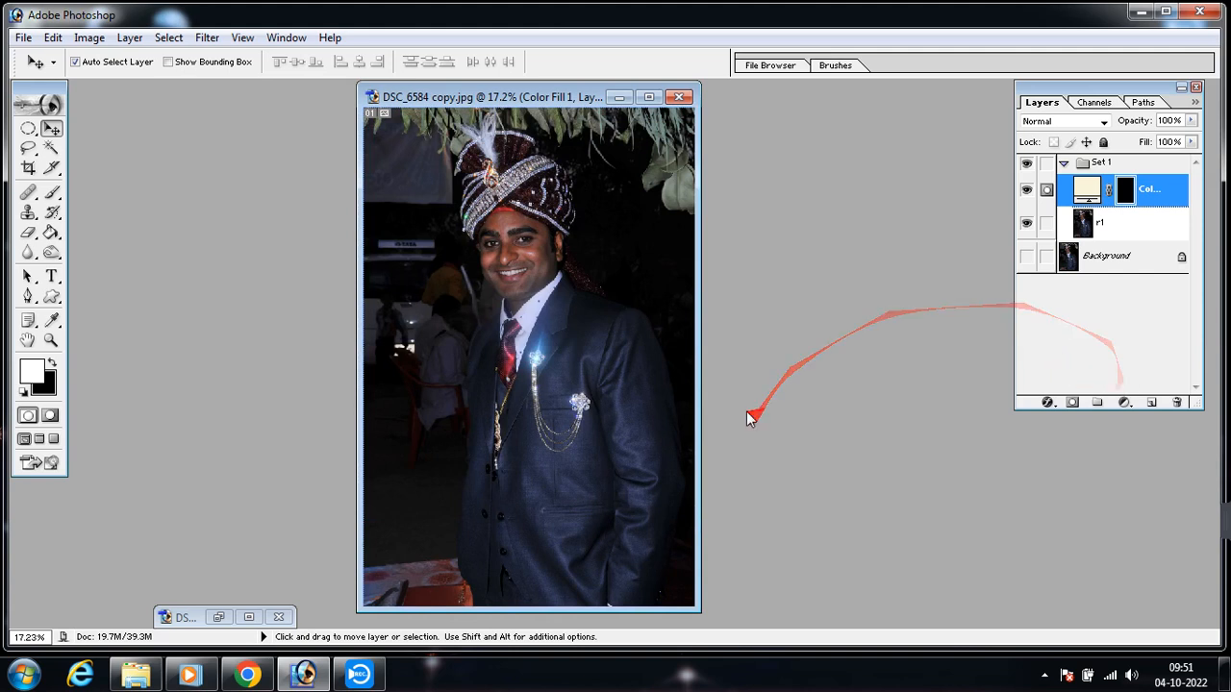
# Switch to full screen mode with the face enlarged and choose the soft 300 px preset for the Brush tool.
pyautogui.press('f')
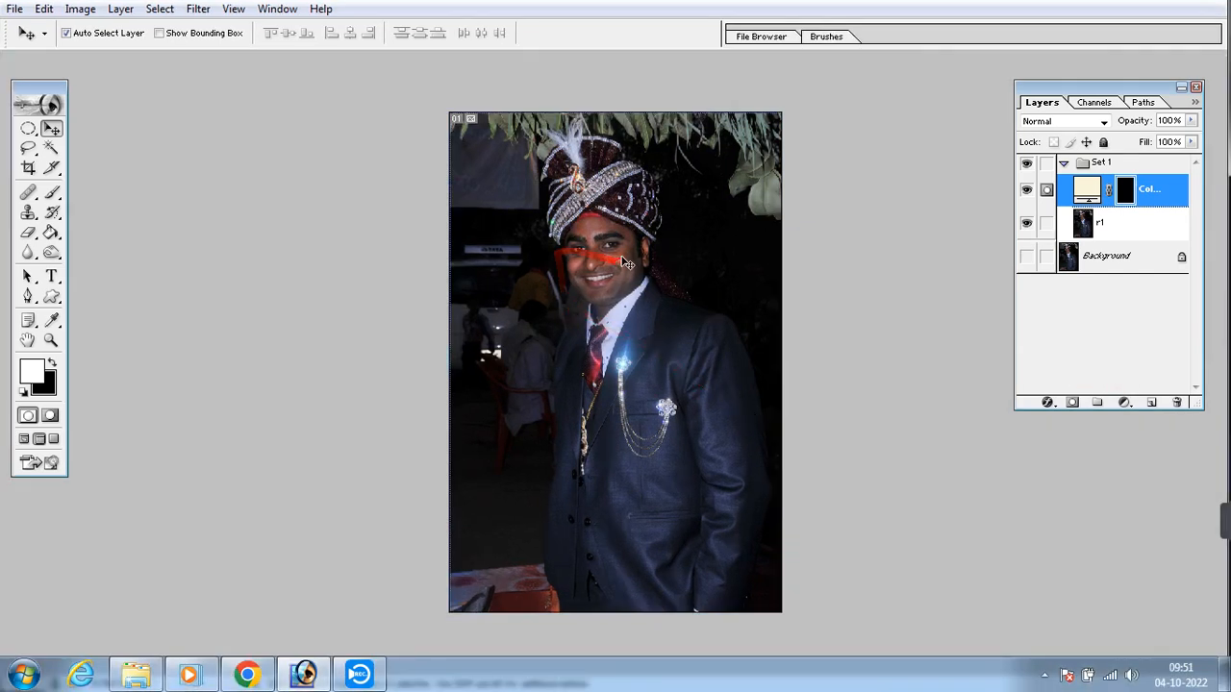
pyautogui.keyDown('ctrl'); pyautogui.click(608, 241); pyautogui.keyUp('ctrl')
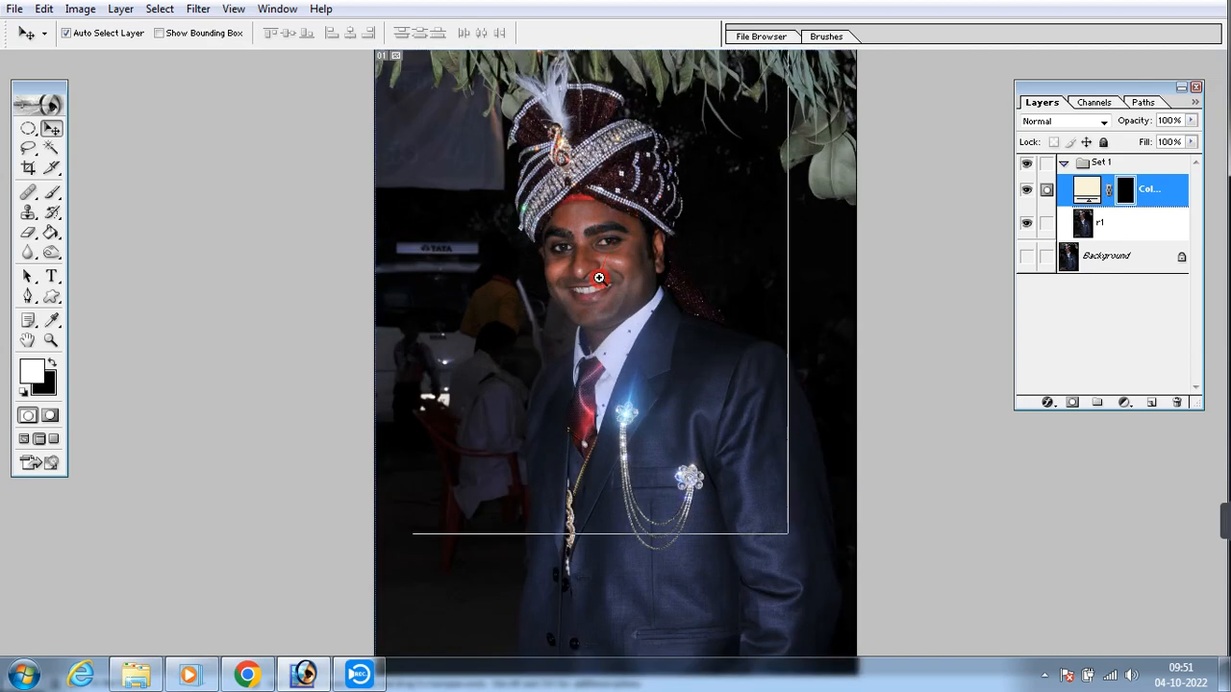
pyautogui.keyDown('ctrl'); pyautogui.click(608, 256); pyautogui.keyUp('ctrl')
pyautogui.keyDown('ctrl'); pyautogui.click(603, 326); pyautogui.keyUp('ctrl')
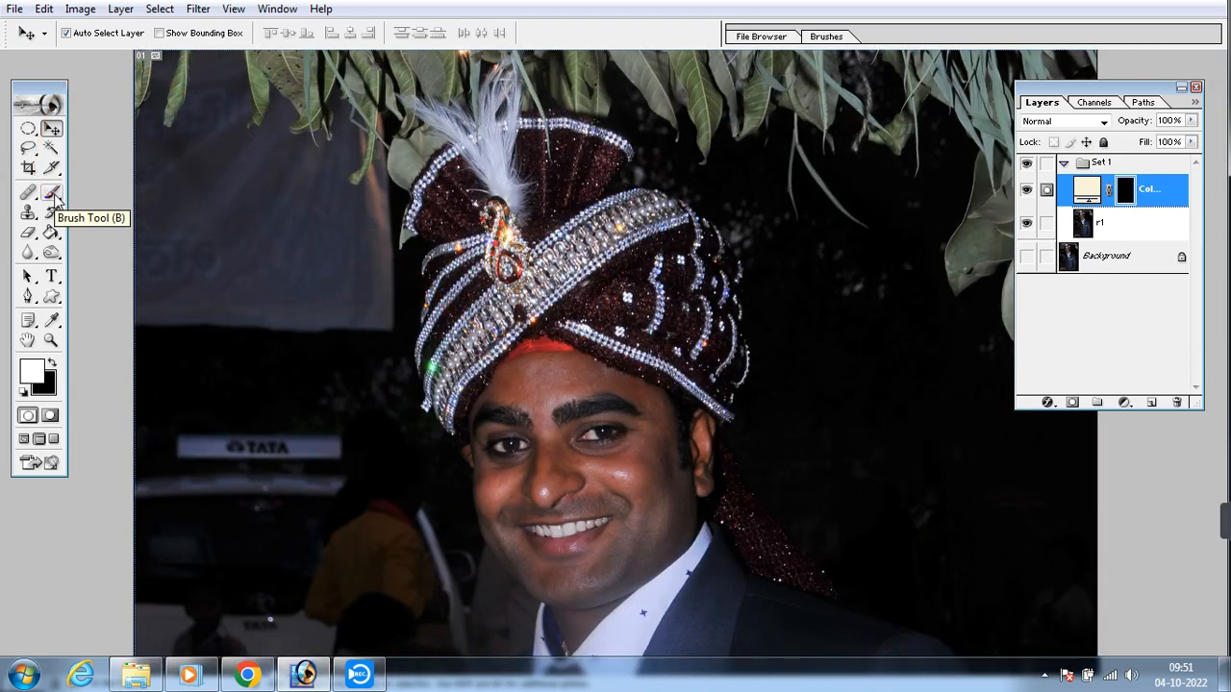
pyautogui.click(53, 195)
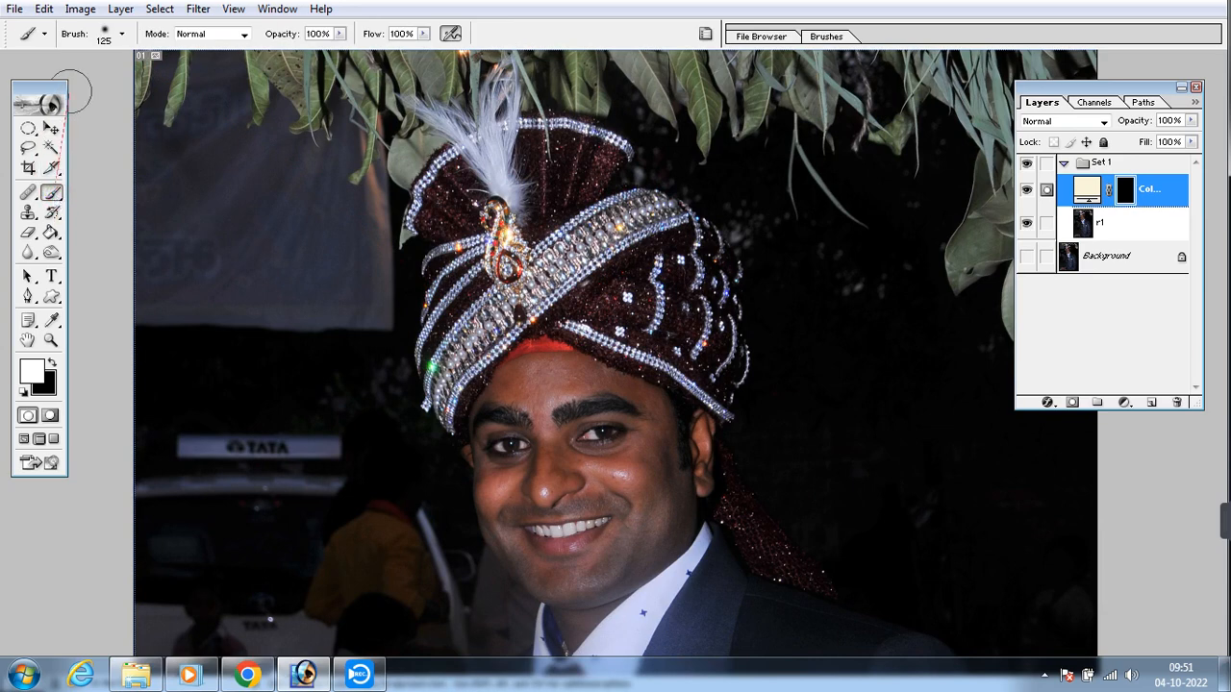
pyautogui.click(123, 35)
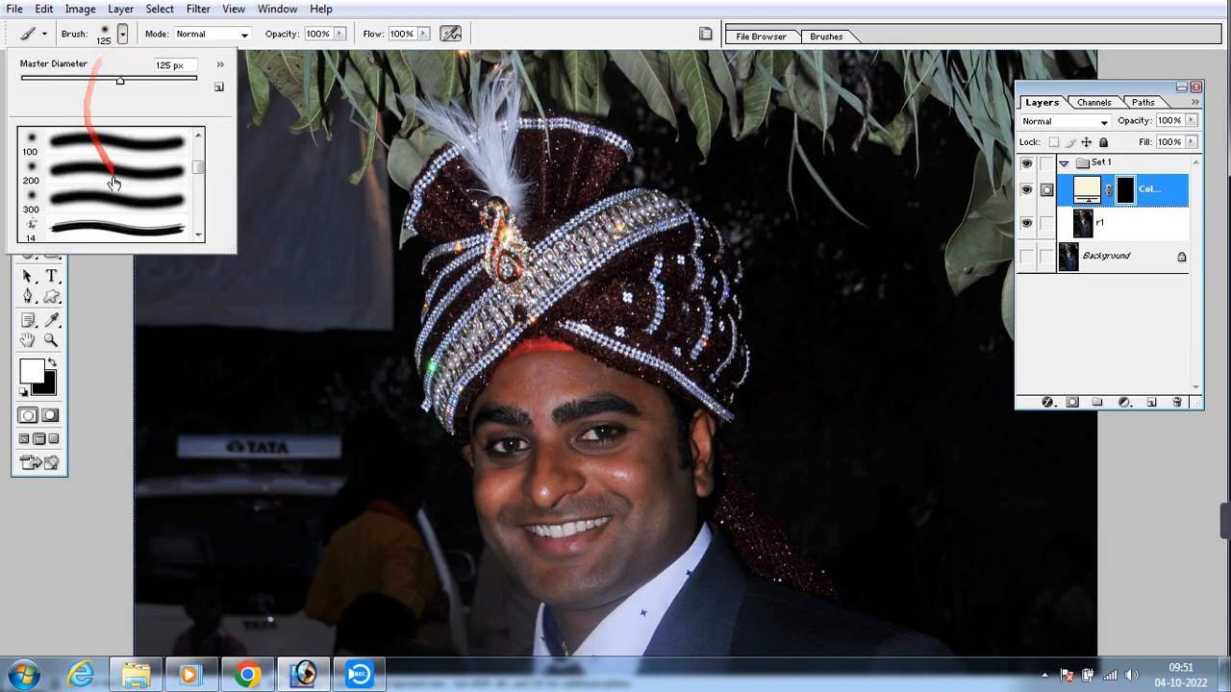
pyautogui.click(87, 206)
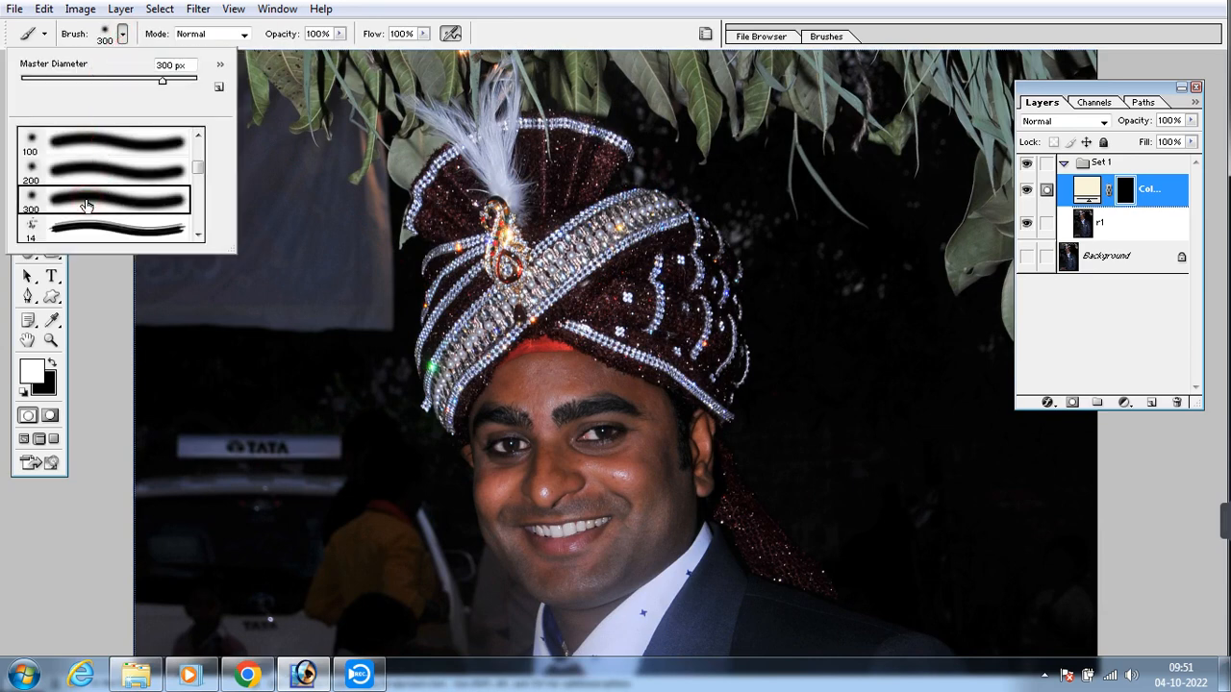
pyautogui.click(74, 81)
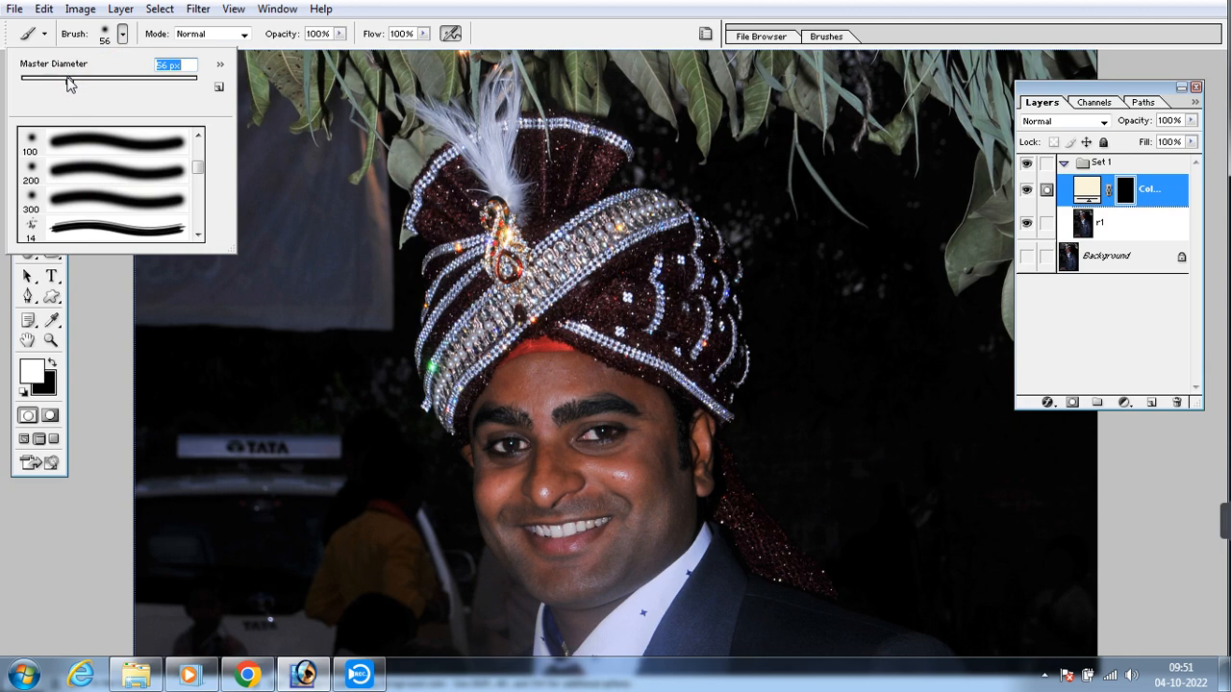
pyautogui.doubleClick(94, 200)
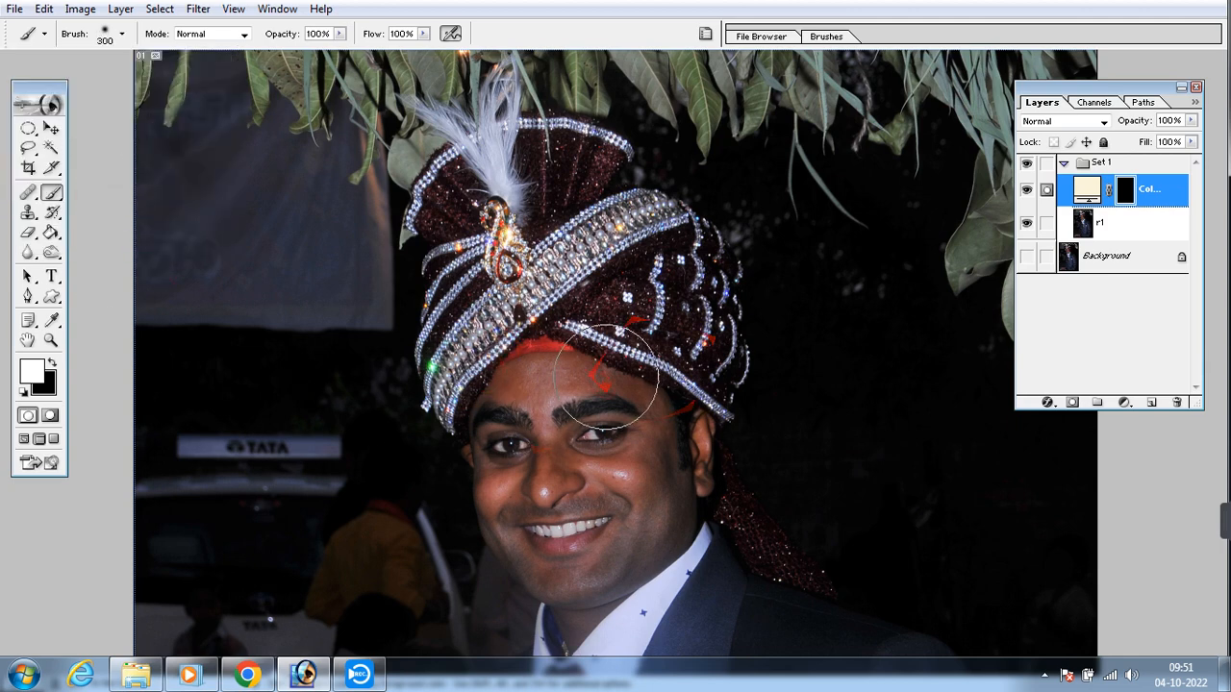
# Reduce the brush to 100 px and paint the fill mask white across the forehead and down the temple to the ear.
pyautogui.keyDown('ctrl'); pyautogui.click(567, 434); pyautogui.keyUp('ctrl')
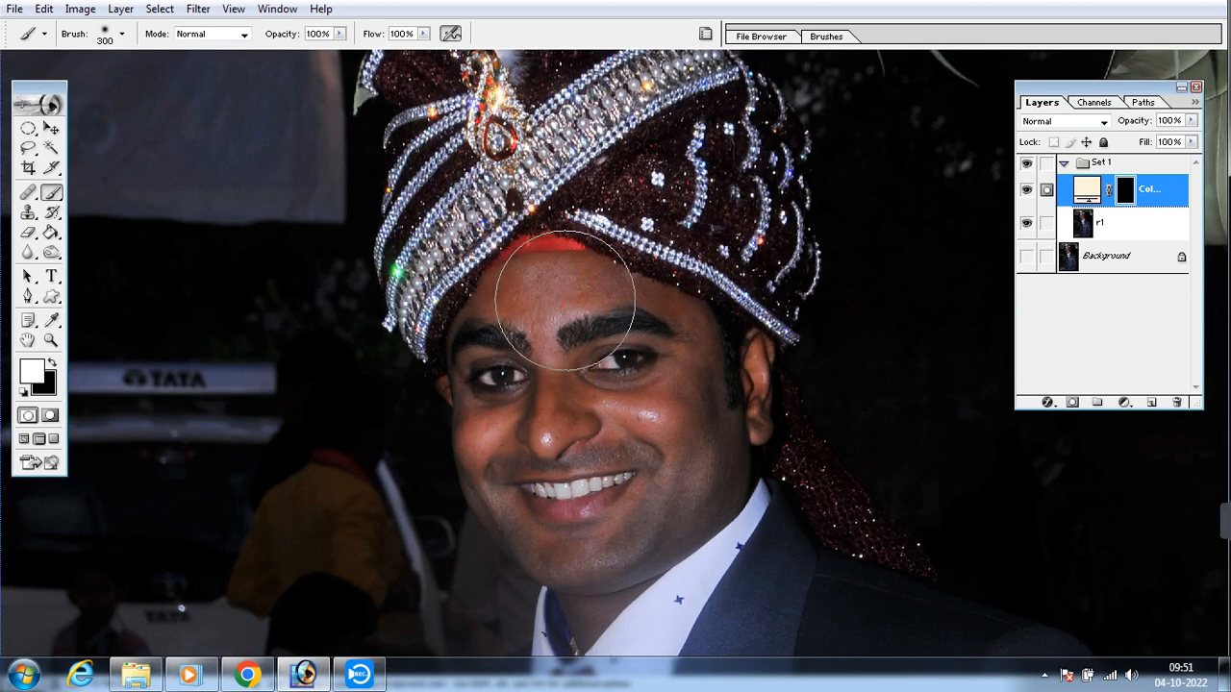
pyautogui.press('[')
pyautogui.press('[')
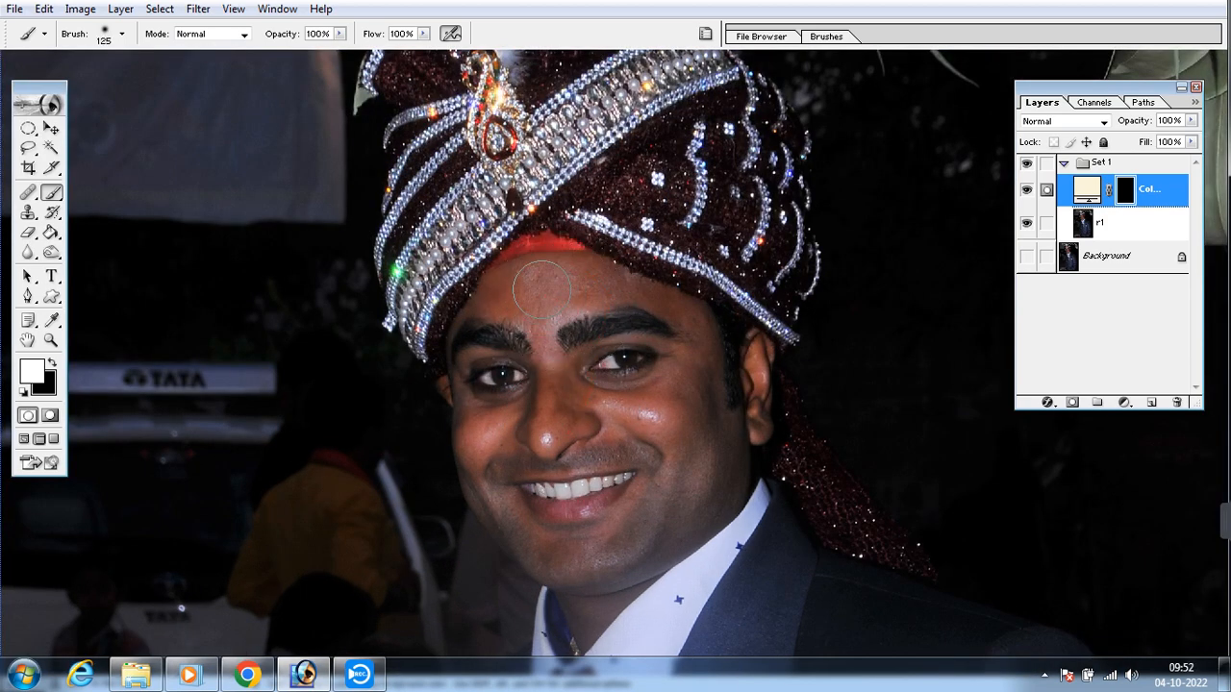
pyautogui.keyDown('ctrl'); pyautogui.click(537, 288); pyautogui.keyUp('ctrl')
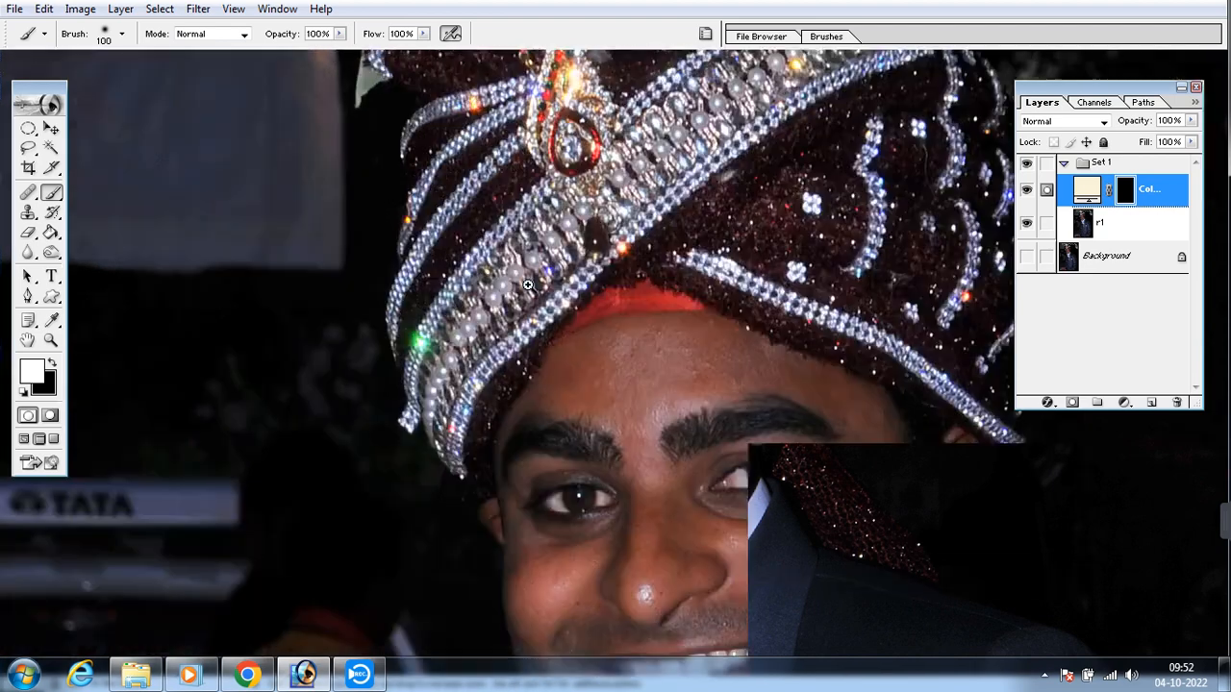
pyautogui.moveTo(584, 370)
pyautogui.mouseDown()
pyautogui.moveTo(613, 355)
pyautogui.moveTo(710, 357)
pyautogui.moveTo(786, 433)
pyautogui.moveTo(757, 386)
pyautogui.moveTo(857, 429)
pyautogui.mouseUp()
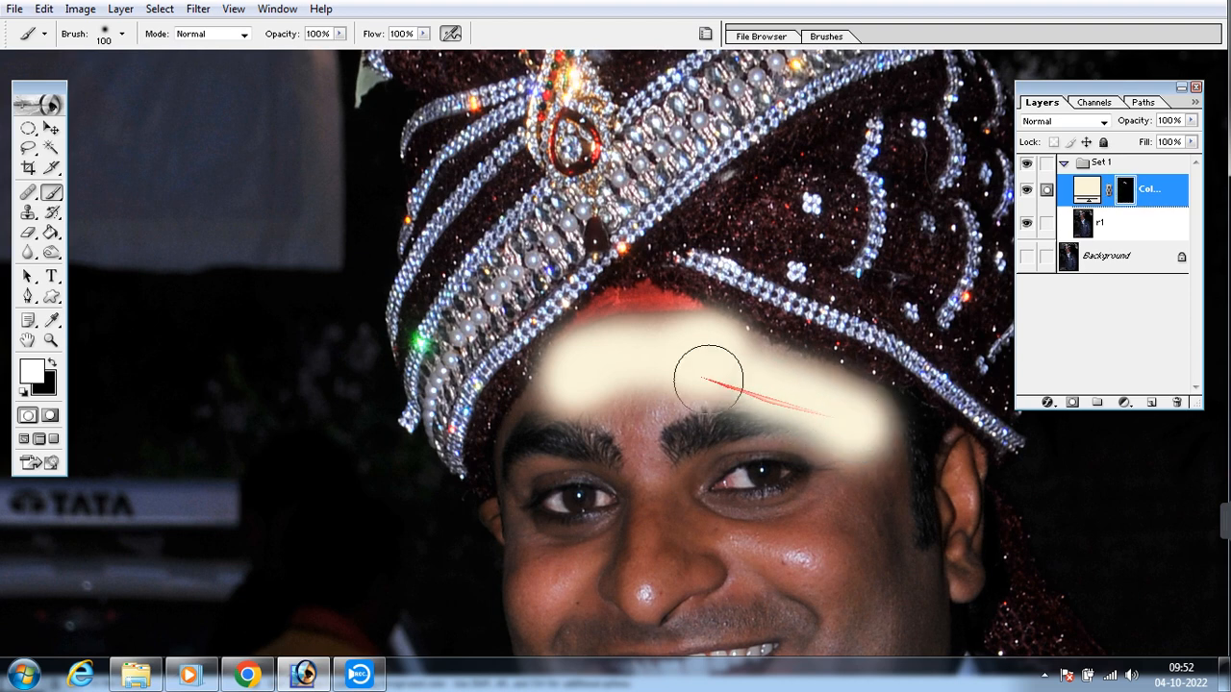
pyautogui.click(638, 356)
pyautogui.moveTo(866, 496)
pyautogui.mouseDown()
pyautogui.moveTo(872, 449)
pyautogui.moveTo(934, 496)
pyautogui.moveTo(943, 476)
pyautogui.mouseUp()
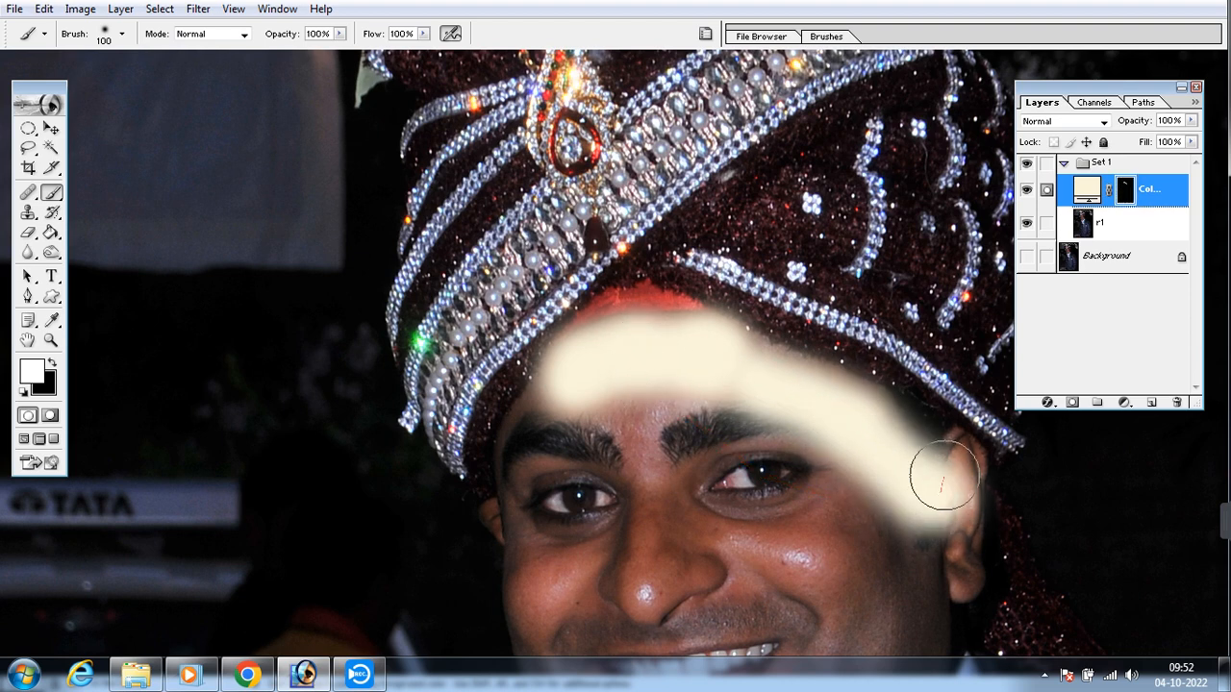
# Reduce the brush to 50 px and paint the mask white over the ear and along the jaw edge to the shirt collar.
pyautogui.press('[')
pyautogui.press('[')
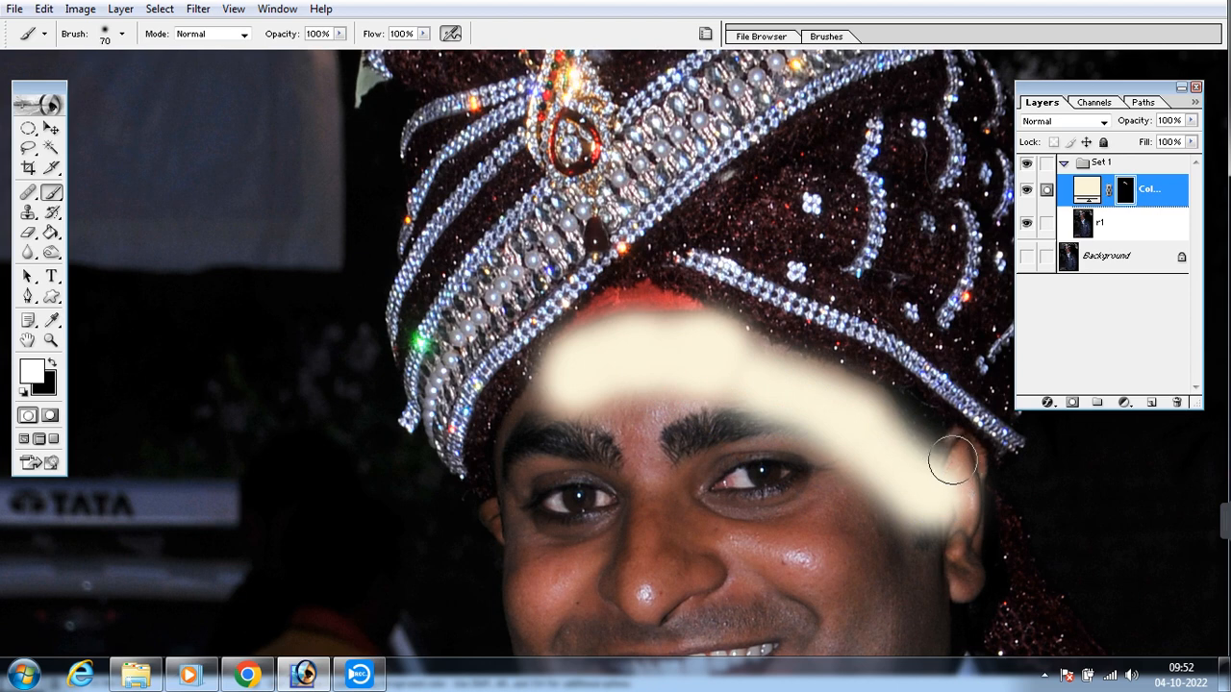
pyautogui.moveTo(961, 448)
pyautogui.mouseDown()
pyautogui.moveTo(963, 582)
pyautogui.moveTo(930, 528)
pyautogui.moveTo(859, 469)
pyautogui.moveTo(817, 365)
pyautogui.moveTo(867, 393)
pyautogui.moveTo(866, 478)
pyautogui.moveTo(827, 528)
pyautogui.moveTo(733, 589)
pyautogui.mouseUp()
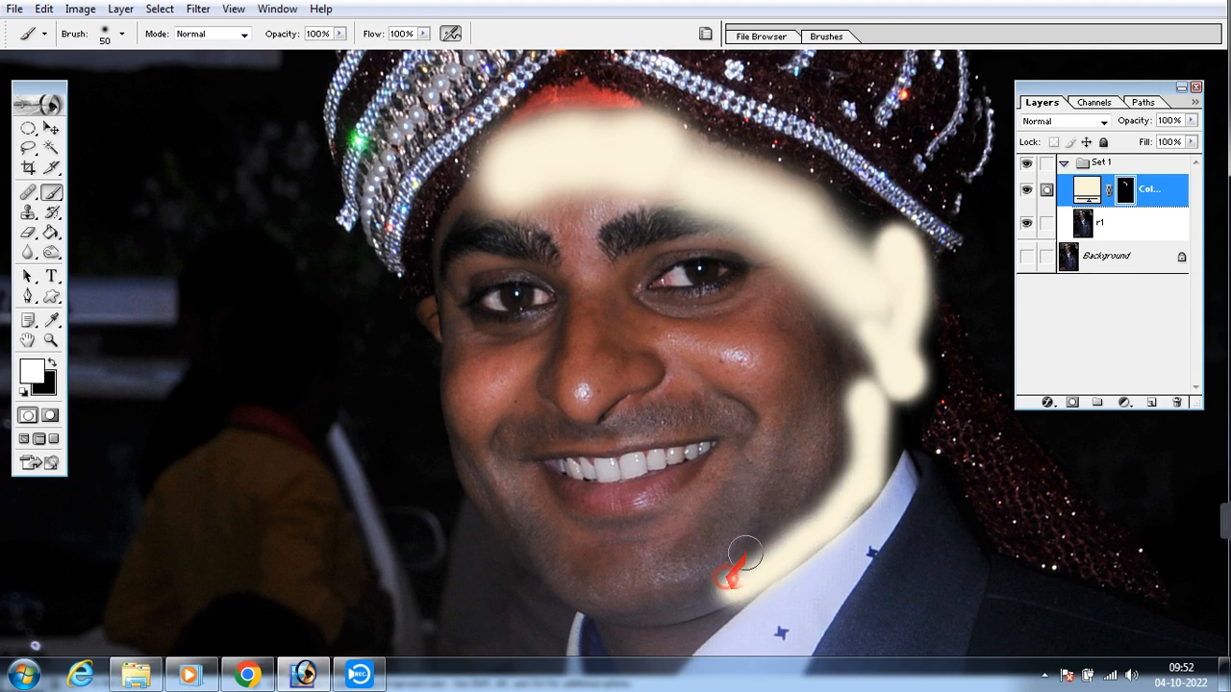
# Extend the white mask painting down the neck along the inner edge of the shirt collar.
pyautogui.moveTo(781, 520); pyautogui.dragTo(747, 316)
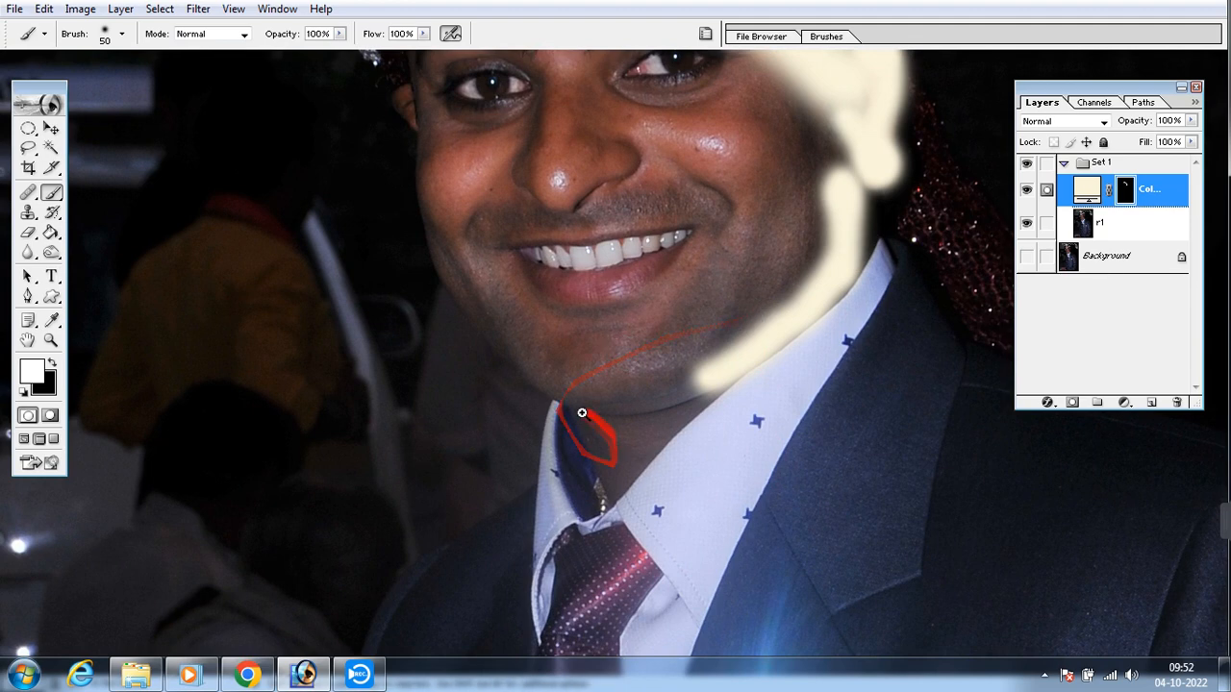
pyautogui.click(639, 420)
pyautogui.moveTo(645, 352)
pyautogui.mouseDown()
pyautogui.moveTo(703, 282)
pyautogui.moveTo(622, 395)
pyautogui.moveTo(547, 475)
pyautogui.moveTo(517, 481)
pyautogui.mouseUp()
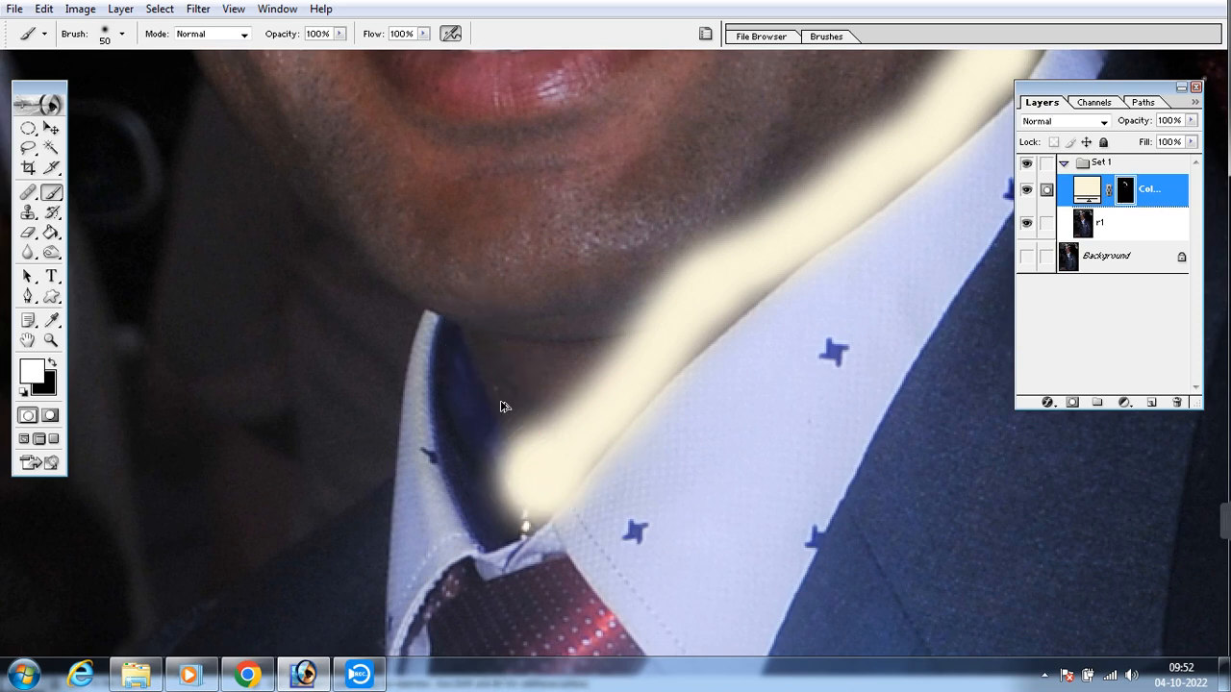
# Undo the last neck stroke and repaint the mask white down both sides of the neck with smaller 10 px and 30 px brushes.
pyautogui.hotkey('ctrl', 'z')
pyautogui.moveTo(493, 336); pyautogui.dragTo(538, 441)
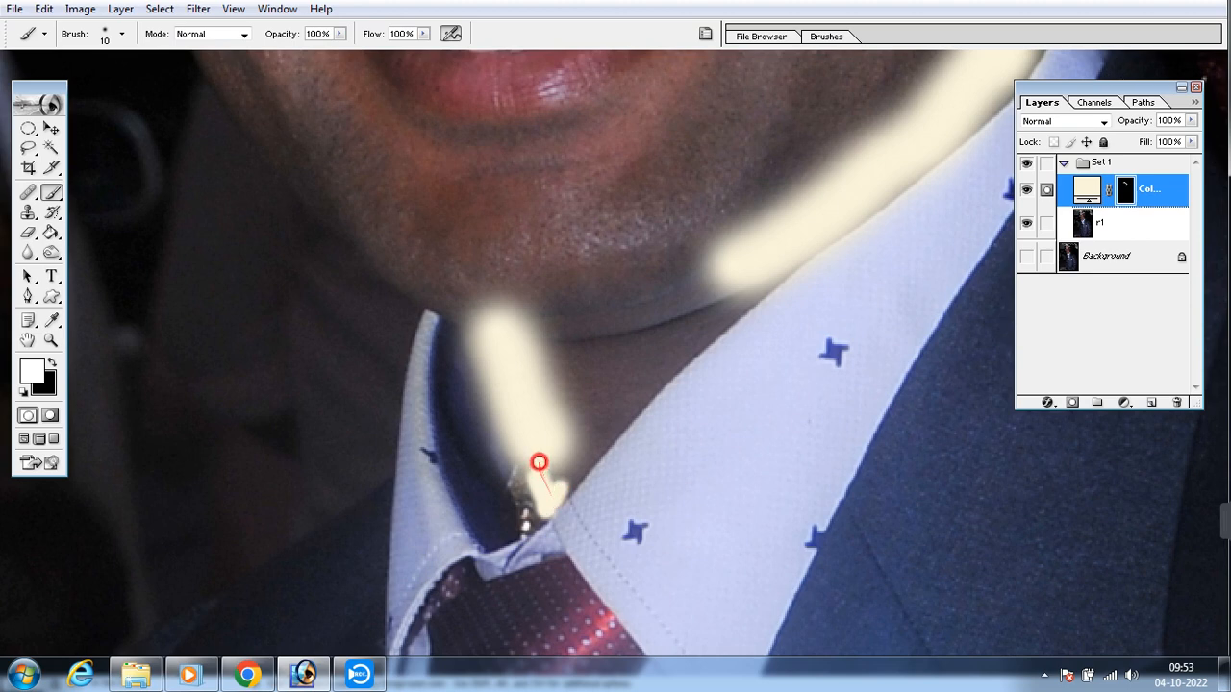
pyautogui.click(541, 467)
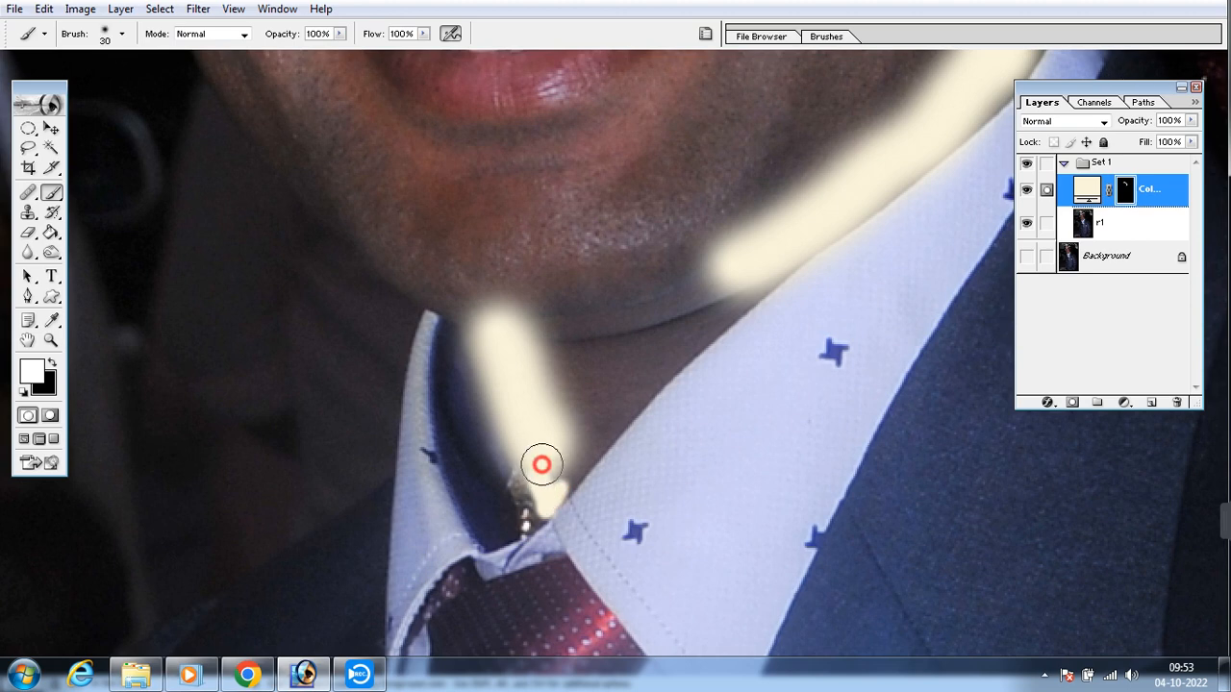
pyautogui.click(552, 468)
pyautogui.click(553, 469)
pyautogui.moveTo(553, 468)
pyautogui.mouseDown()
pyautogui.moveTo(629, 382)
pyautogui.moveTo(720, 310)
pyautogui.moveTo(737, 247)
pyautogui.moveTo(549, 412)
pyautogui.moveTo(713, 275)
pyautogui.moveTo(678, 259)
pyautogui.mouseUp()
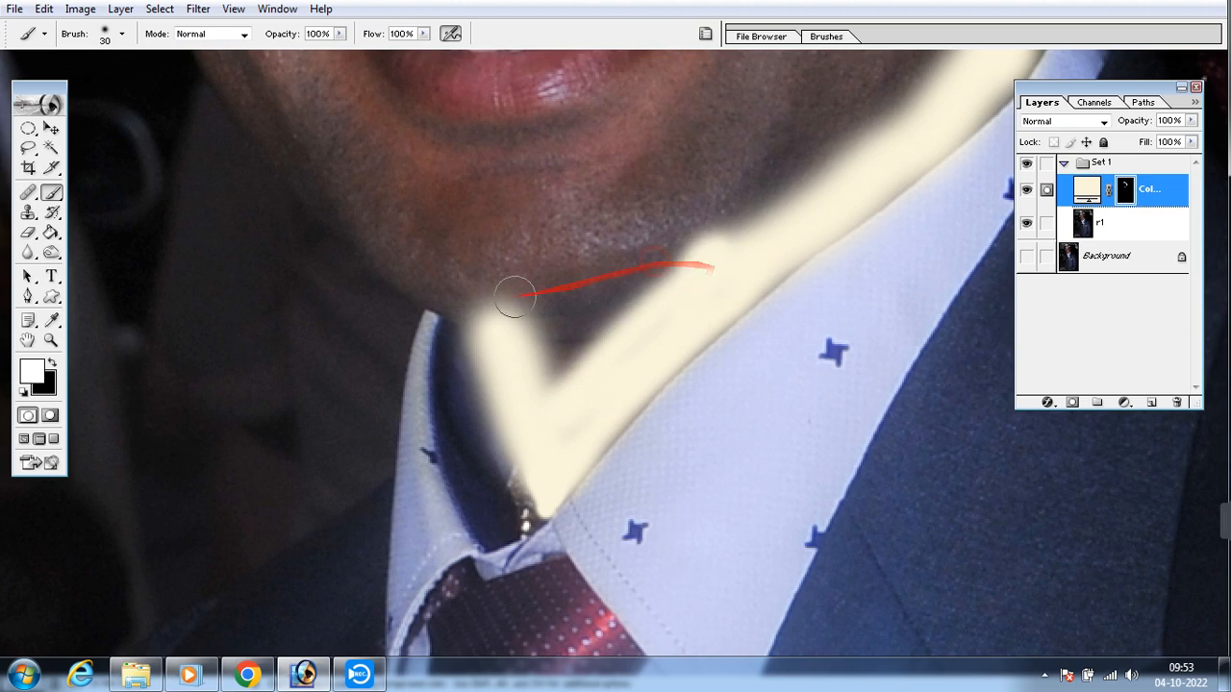
# Paint the mask white with the 30 px brush along the jaw edge below the mouth corner and under the chin.
pyautogui.moveTo(398, 247); pyautogui.dragTo(568, 418)
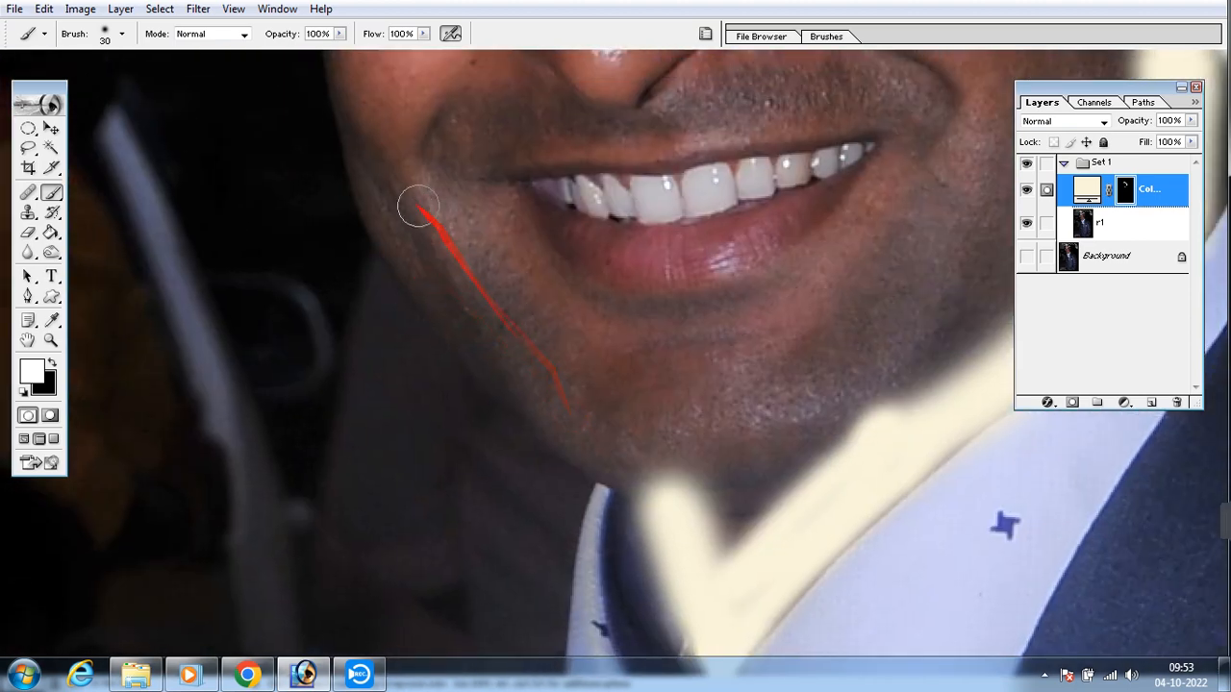
pyautogui.moveTo(374, 183)
pyautogui.mouseDown()
pyautogui.moveTo(415, 276)
pyautogui.moveTo(552, 432)
pyautogui.mouseUp()
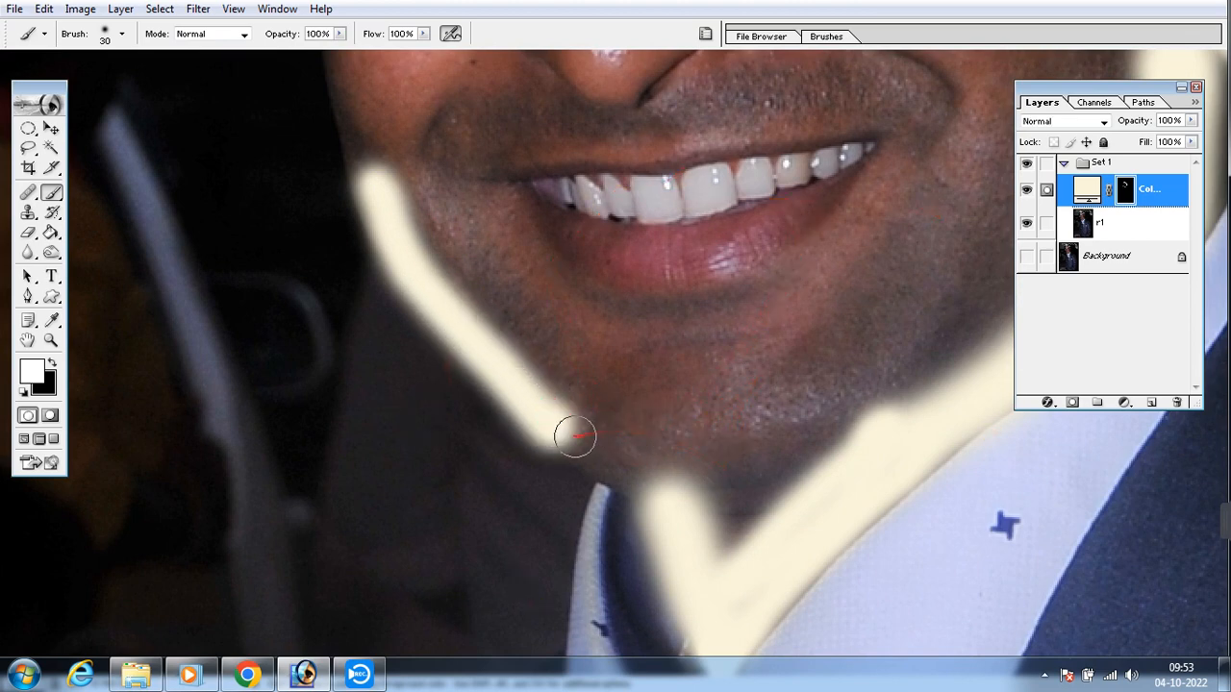
pyautogui.moveTo(566, 433)
pyautogui.mouseDown()
pyautogui.moveTo(640, 481)
pyautogui.moveTo(717, 486)
pyautogui.mouseUp()
pyautogui.moveTo(632, 412)
pyautogui.mouseDown()
pyautogui.moveTo(670, 422)
pyautogui.moveTo(720, 495)
pyautogui.moveTo(724, 537)
pyautogui.moveTo(817, 413)
pyautogui.mouseUp()
# Paint the mask white over the small visible ear and down the cheek edge to the painted jaw, using the 30 px brush.
pyautogui.press('space')
pyautogui.moveTo(467, 276)
pyautogui.mouseDown()
pyautogui.moveTo(547, 324)
pyautogui.moveTo(750, 535)
pyautogui.mouseUp()
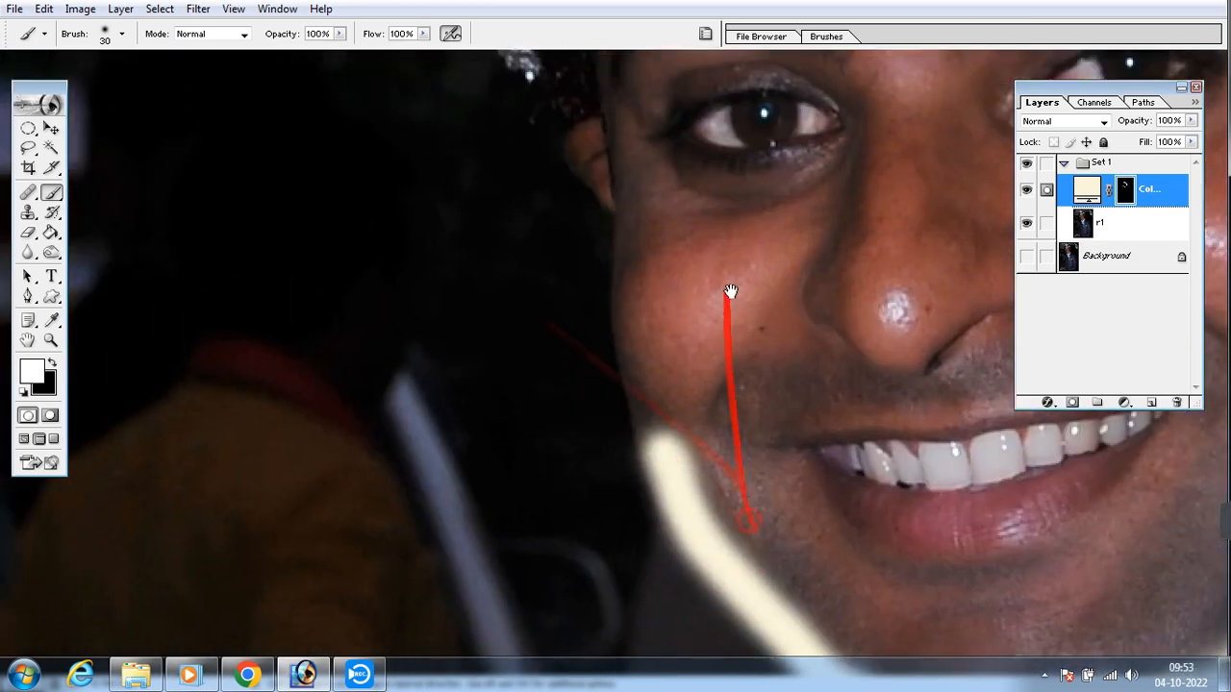
pyautogui.moveTo(723, 270); pyautogui.dragTo(762, 402)
pyautogui.moveTo(654, 250)
pyautogui.mouseDown()
pyautogui.moveTo(621, 274)
pyautogui.moveTo(659, 317)
pyautogui.moveTo(674, 426)
pyautogui.mouseUp()
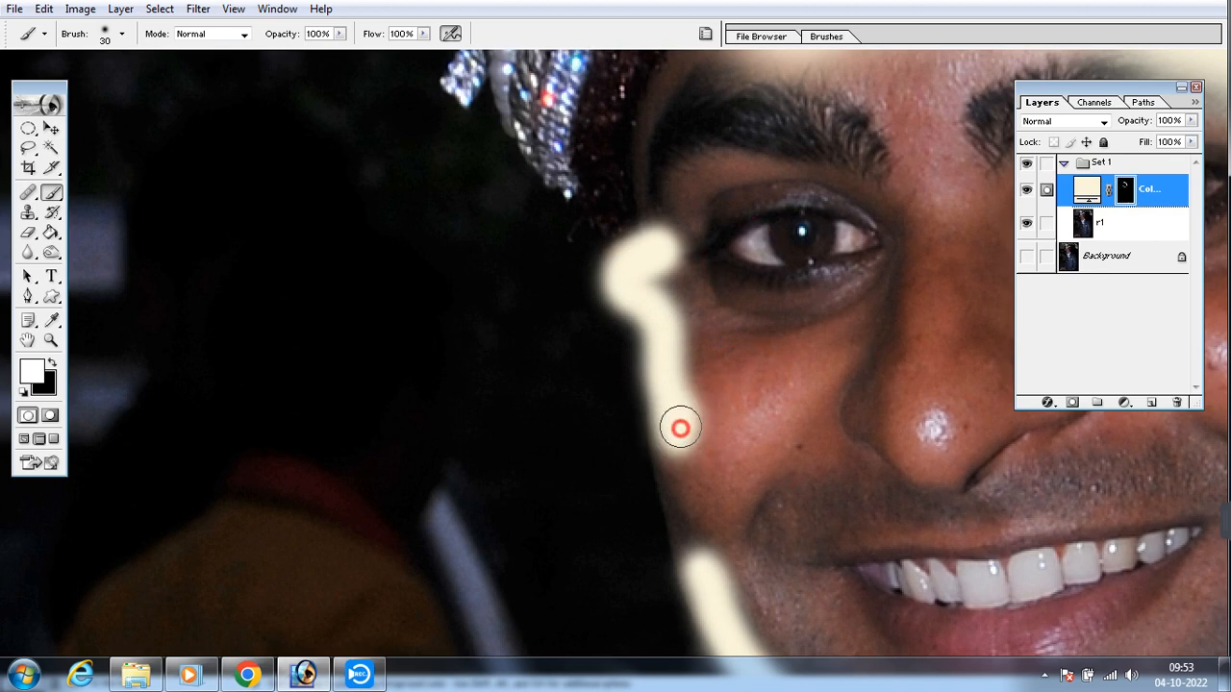
pyautogui.moveTo(680, 428)
pyautogui.mouseDown()
pyautogui.moveTo(701, 578)
pyautogui.moveTo(730, 490)
pyautogui.mouseUp()
# Paint the mask white from the ear up the temple and along the forehead's edge beneath the turban.
pyautogui.moveTo(866, 260); pyautogui.dragTo(683, 551)
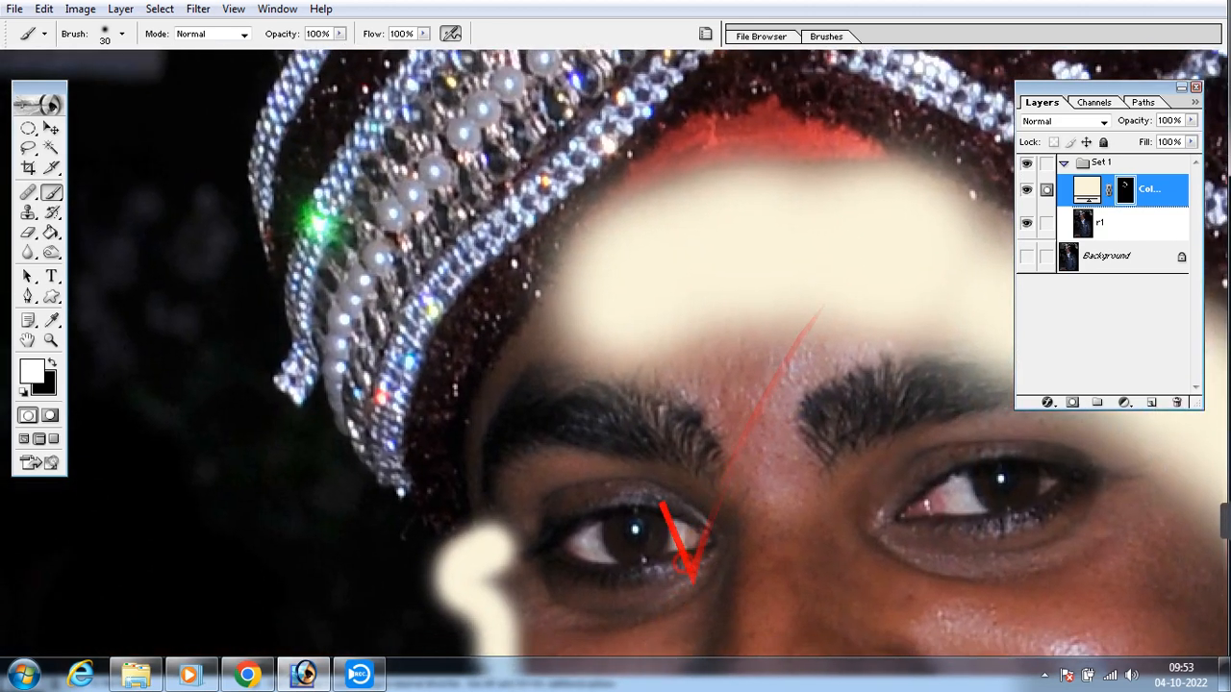
pyautogui.moveTo(498, 522)
pyautogui.mouseDown()
pyautogui.moveTo(496, 386)
pyautogui.moveTo(558, 308)
pyautogui.moveTo(673, 334)
pyautogui.moveTo(640, 399)
pyautogui.mouseUp()
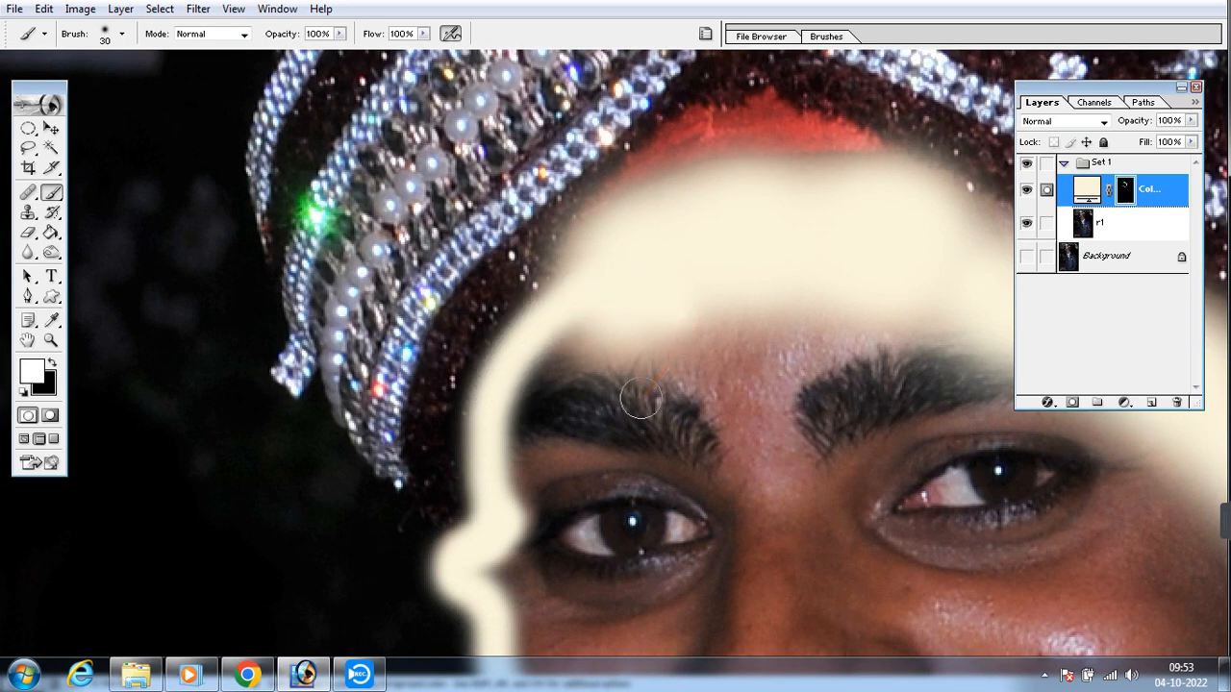
pyautogui.moveTo(584, 288)
pyautogui.mouseDown()
pyautogui.moveTo(602, 232)
pyautogui.moveTo(651, 201)
pyautogui.moveTo(780, 181)
pyautogui.moveTo(843, 200)
pyautogui.moveTo(812, 252)
pyautogui.moveTo(728, 299)
pyautogui.mouseUp()
pyautogui.moveTo(851, 356); pyautogui.dragTo(535, 462)
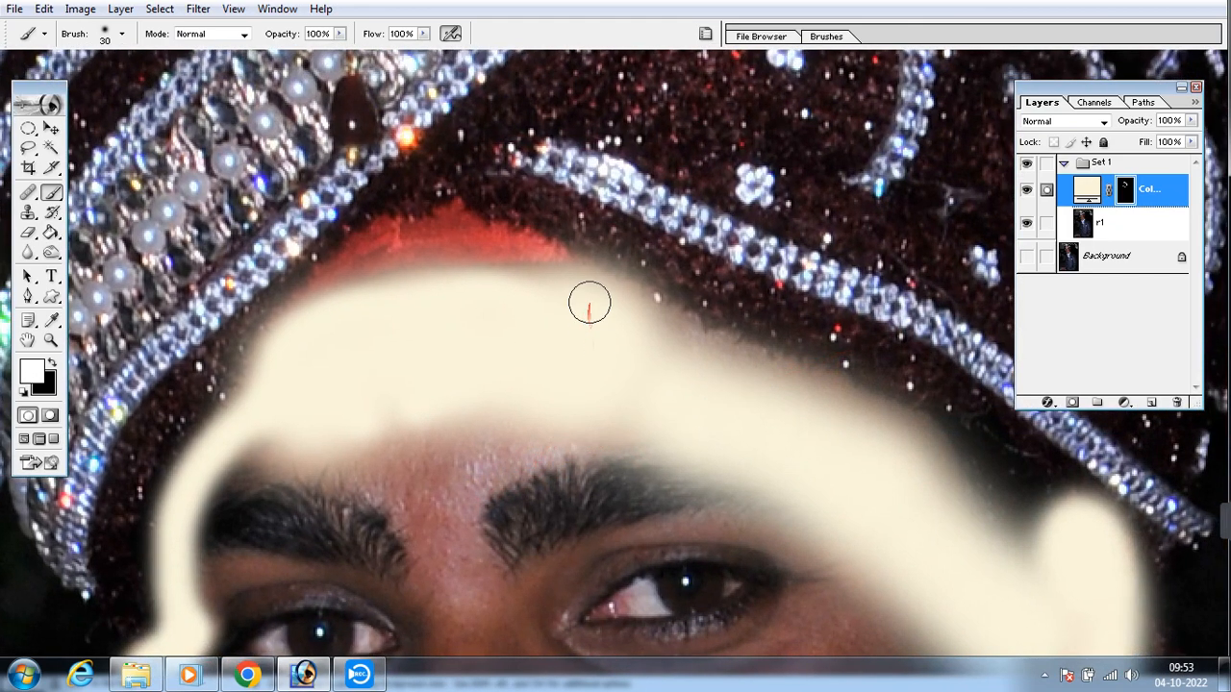
pyautogui.moveTo(705, 366)
pyautogui.mouseDown()
pyautogui.moveTo(850, 416)
pyautogui.moveTo(737, 370)
pyautogui.moveTo(677, 381)
pyautogui.mouseUp()
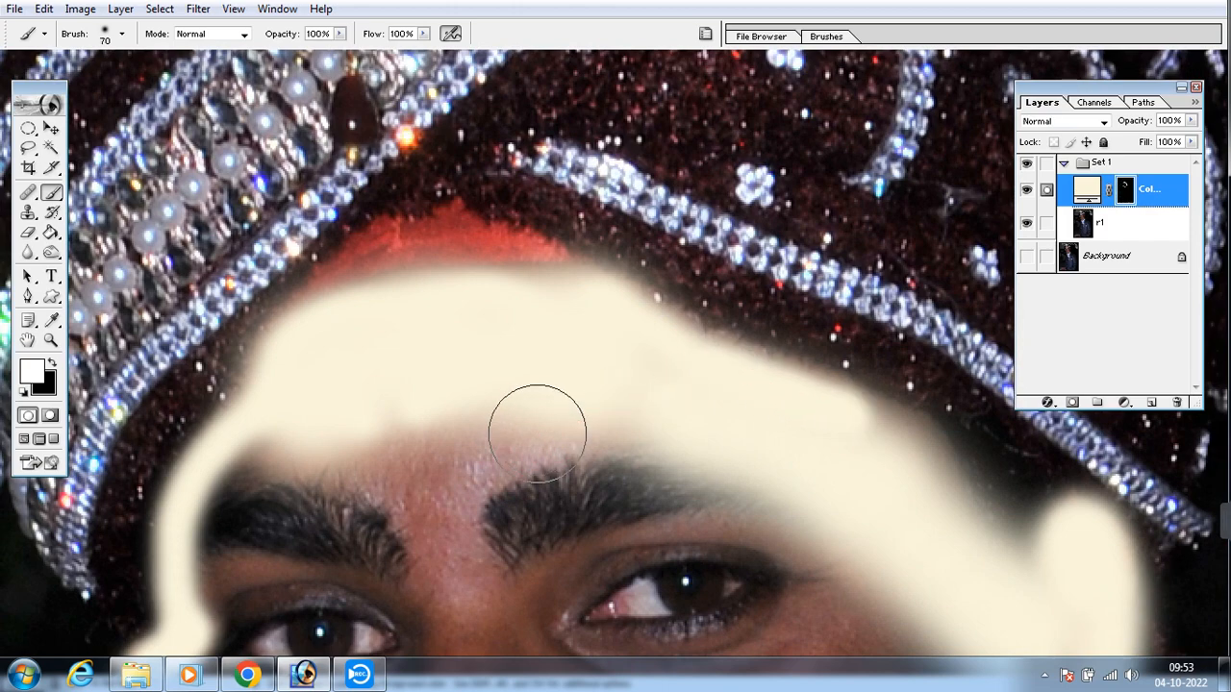
# Fill the inside of the face white on the mask, enlarging the brush to 70 px and up to 100 px.
pyautogui.hotkey('ctrl', '-')
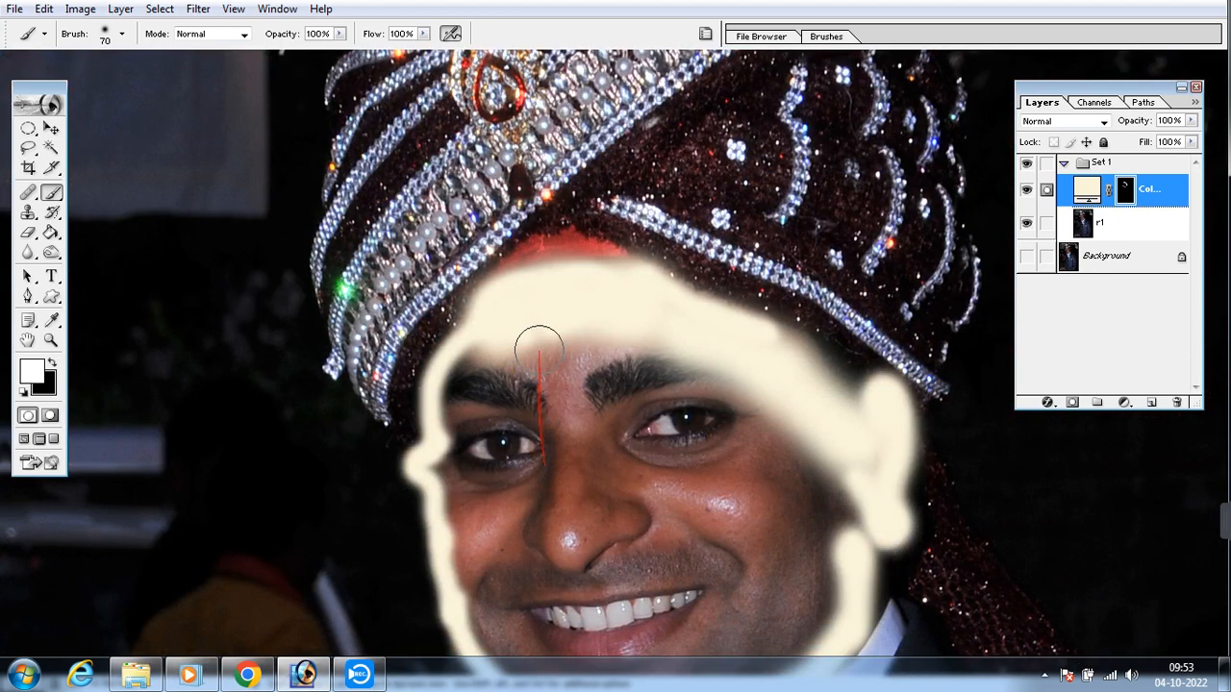
pyautogui.moveTo(539, 352)
pyautogui.mouseDown()
pyautogui.moveTo(690, 375)
pyautogui.moveTo(779, 482)
pyautogui.moveTo(663, 360)
pyautogui.moveTo(474, 362)
pyautogui.moveTo(459, 379)
pyautogui.moveTo(449, 478)
pyautogui.moveTo(446, 363)
pyautogui.moveTo(474, 356)
pyautogui.moveTo(479, 460)
pyautogui.mouseUp()
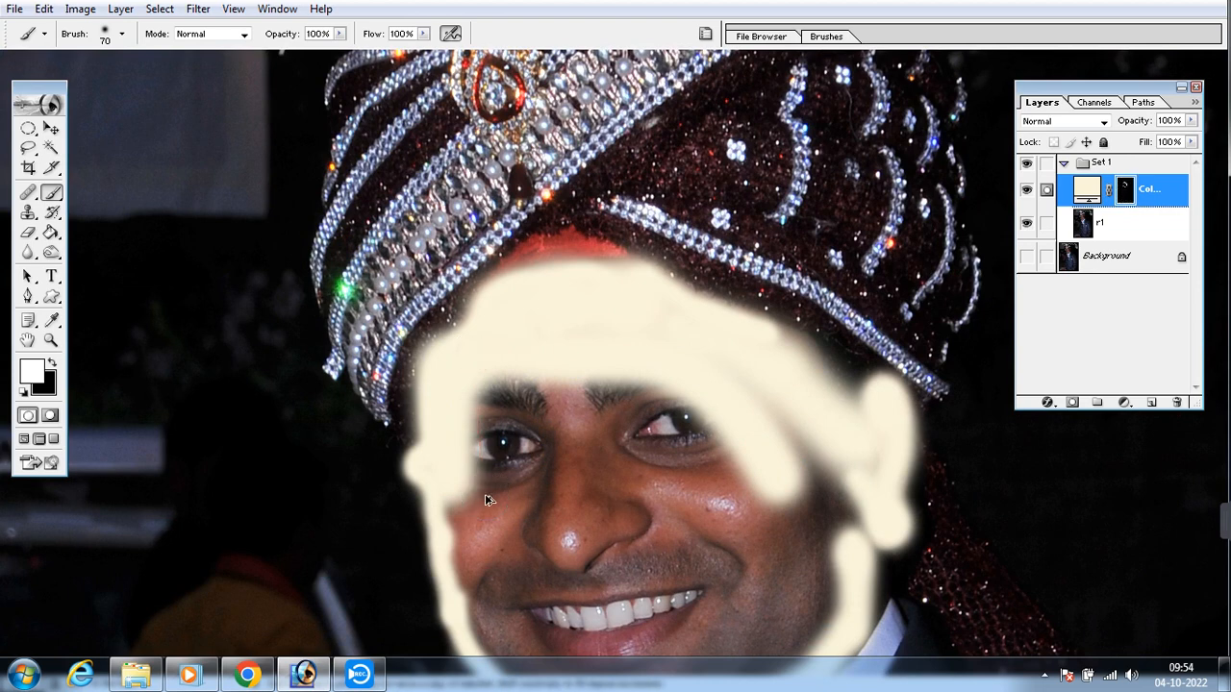
pyautogui.hotkey('ctrl', 'z')
pyautogui.moveTo(556, 363)
pyautogui.mouseDown()
pyautogui.moveTo(567, 391)
pyautogui.moveTo(576, 353)
pyautogui.moveTo(595, 397)
pyautogui.moveTo(605, 361)
pyautogui.moveTo(705, 377)
pyautogui.moveTo(761, 492)
pyautogui.moveTo(622, 364)
pyautogui.moveTo(610, 502)
pyautogui.moveTo(608, 443)
pyautogui.moveTo(679, 480)
pyautogui.moveTo(737, 392)
pyautogui.moveTo(784, 377)
pyautogui.moveTo(831, 514)
pyautogui.moveTo(840, 481)
pyautogui.moveTo(799, 530)
pyautogui.moveTo(720, 380)
pyautogui.moveTo(480, 361)
pyautogui.moveTo(463, 376)
pyautogui.moveTo(454, 446)
pyautogui.moveTo(495, 425)
pyautogui.moveTo(532, 503)
pyautogui.moveTo(515, 498)
pyautogui.moveTo(651, 522)
pyautogui.moveTo(766, 483)
pyautogui.moveTo(741, 478)
pyautogui.moveTo(751, 482)
pyautogui.moveTo(686, 352)
pyautogui.mouseUp()
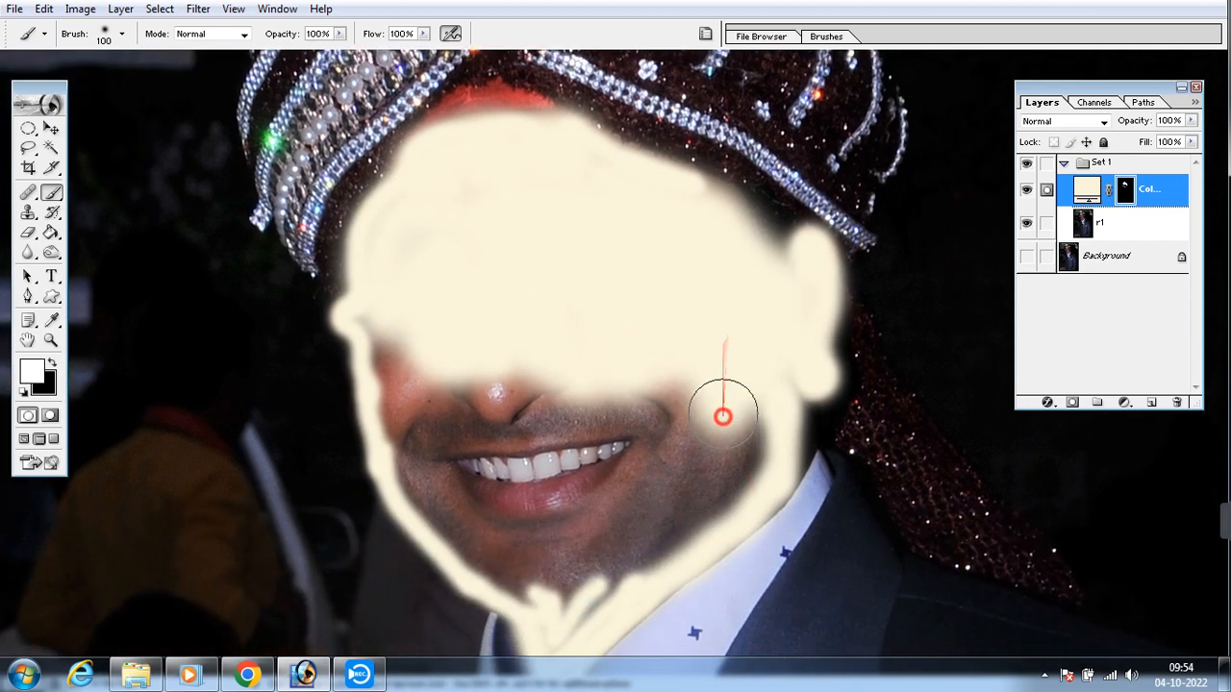
pyautogui.moveTo(722, 417)
pyautogui.mouseDown()
pyautogui.moveTo(703, 479)
pyautogui.moveTo(681, 492)
pyautogui.moveTo(724, 471)
pyautogui.moveTo(747, 437)
pyautogui.moveTo(744, 387)
pyautogui.moveTo(691, 375)
pyautogui.moveTo(609, 553)
pyautogui.moveTo(656, 344)
pyautogui.moveTo(692, 383)
pyautogui.moveTo(695, 423)
pyautogui.moveTo(558, 356)
pyautogui.moveTo(500, 419)
pyautogui.moveTo(473, 390)
pyautogui.moveTo(426, 429)
pyautogui.moveTo(404, 366)
pyautogui.mouseUp()
# Cover the remaining gaps on the chin and neck white on the mask with the 100 px brush.
pyautogui.moveTo(382, 321)
pyautogui.mouseDown()
pyautogui.moveTo(406, 419)
pyautogui.moveTo(450, 493)
pyautogui.moveTo(400, 430)
pyautogui.moveTo(417, 476)
pyautogui.moveTo(478, 531)
pyautogui.moveTo(560, 555)
pyautogui.moveTo(571, 466)
pyautogui.moveTo(513, 512)
pyautogui.moveTo(592, 447)
pyautogui.moveTo(728, 421)
pyautogui.moveTo(768, 440)
pyautogui.moveTo(587, 593)
pyautogui.moveTo(571, 582)
pyautogui.moveTo(568, 606)
pyautogui.moveTo(540, 549)
pyautogui.moveTo(525, 581)
pyautogui.moveTo(434, 487)
pyautogui.moveTo(468, 538)
pyautogui.moveTo(514, 555)
pyautogui.moveTo(626, 553)
pyautogui.moveTo(698, 511)
pyautogui.moveTo(720, 430)
pyautogui.moveTo(516, 493)
pyautogui.moveTo(469, 547)
pyautogui.moveTo(481, 560)
pyautogui.moveTo(575, 283)
pyautogui.mouseUp()
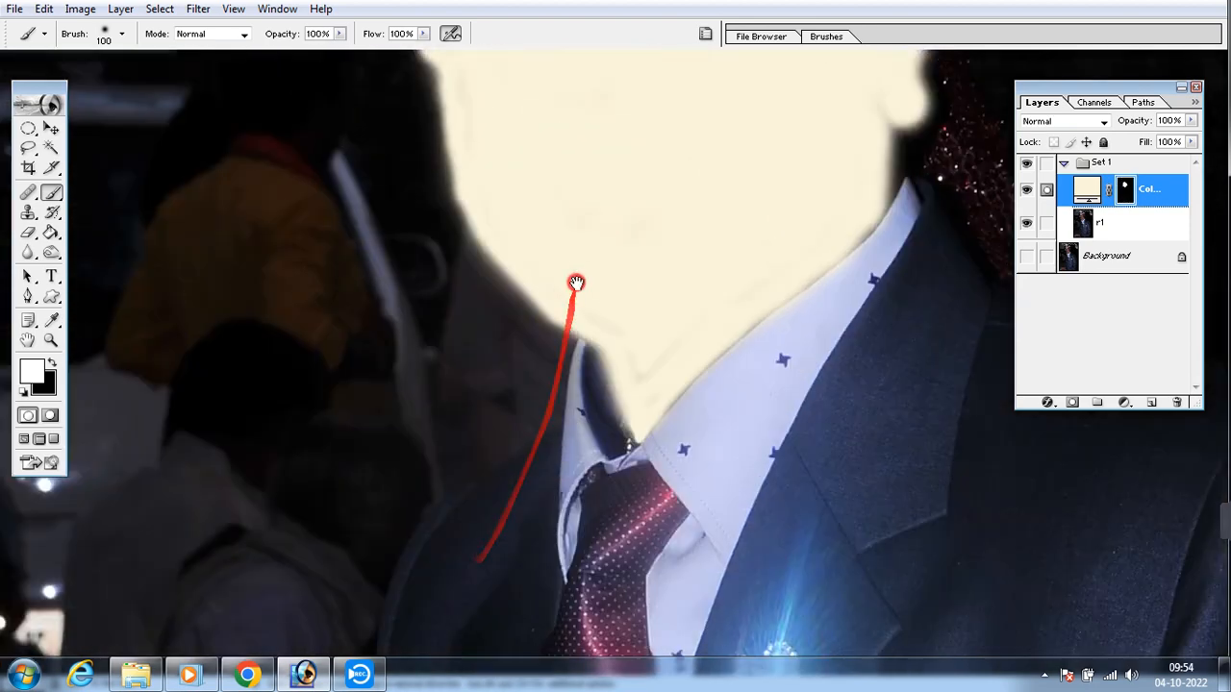
pyautogui.moveTo(644, 352)
pyautogui.mouseDown()
pyautogui.moveTo(714, 296)
pyautogui.moveTo(746, 250)
pyautogui.moveTo(683, 207)
pyautogui.moveTo(562, 237)
pyautogui.mouseUp()
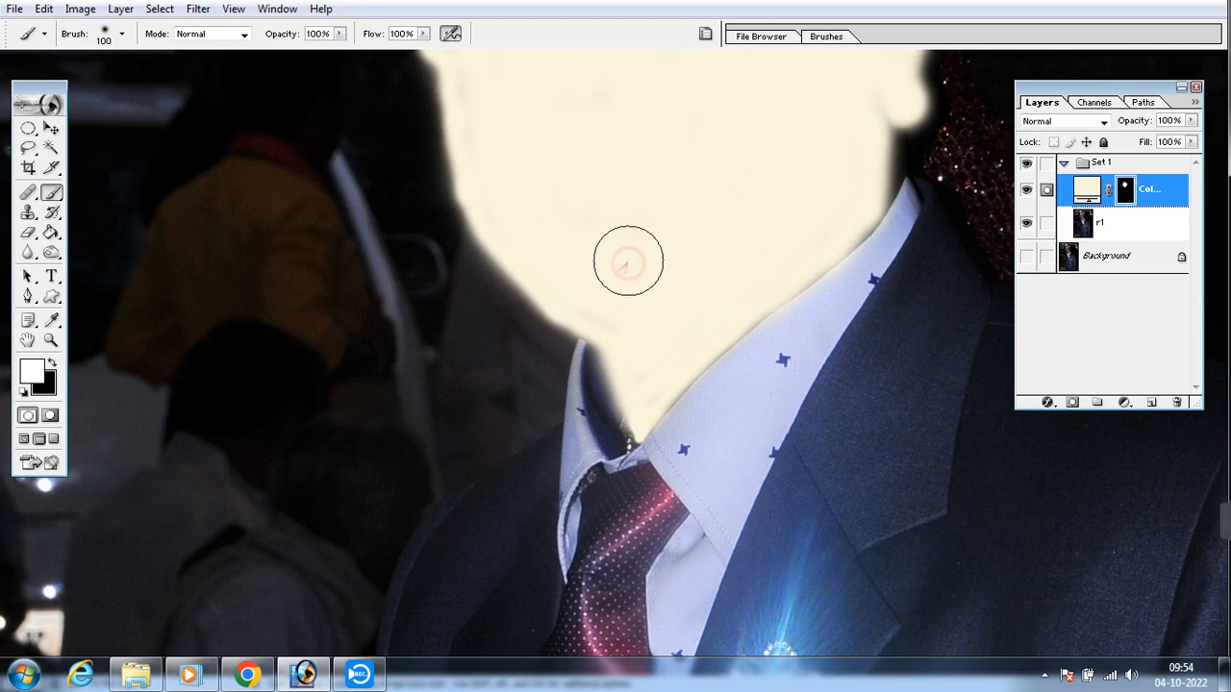
pyautogui.moveTo(679, 182); pyautogui.dragTo(498, 492)
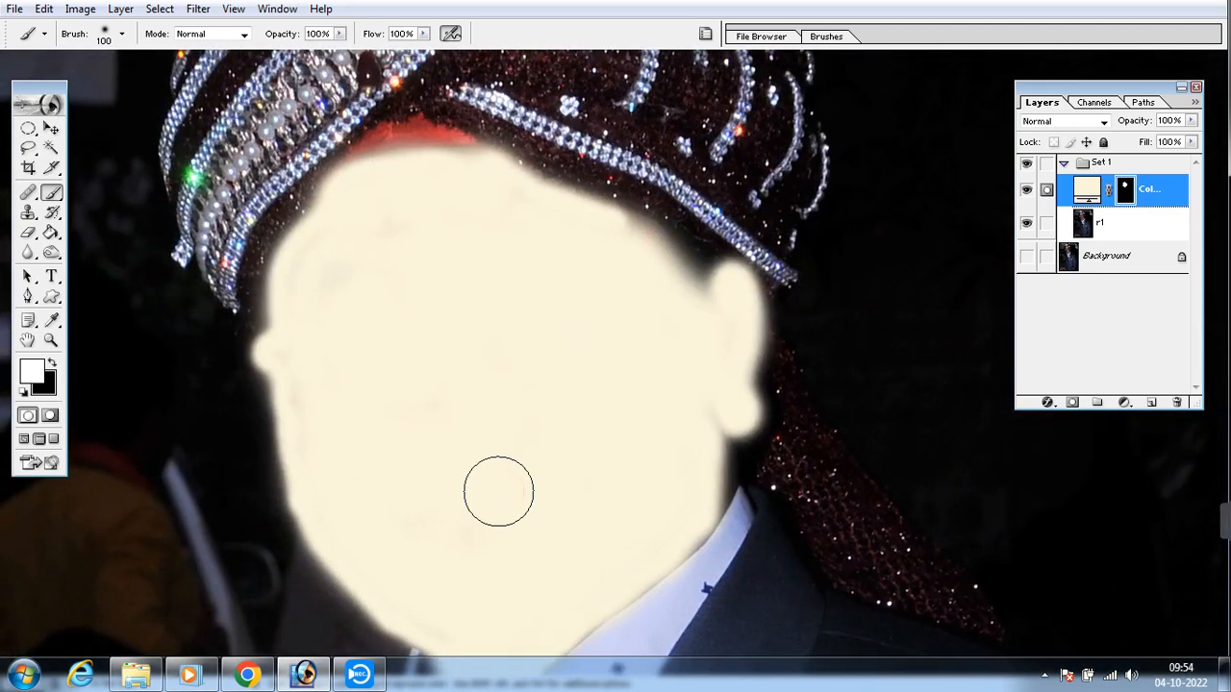
pyautogui.keyDown('alt'); pyautogui.click(519, 410); pyautogui.keyUp('alt')
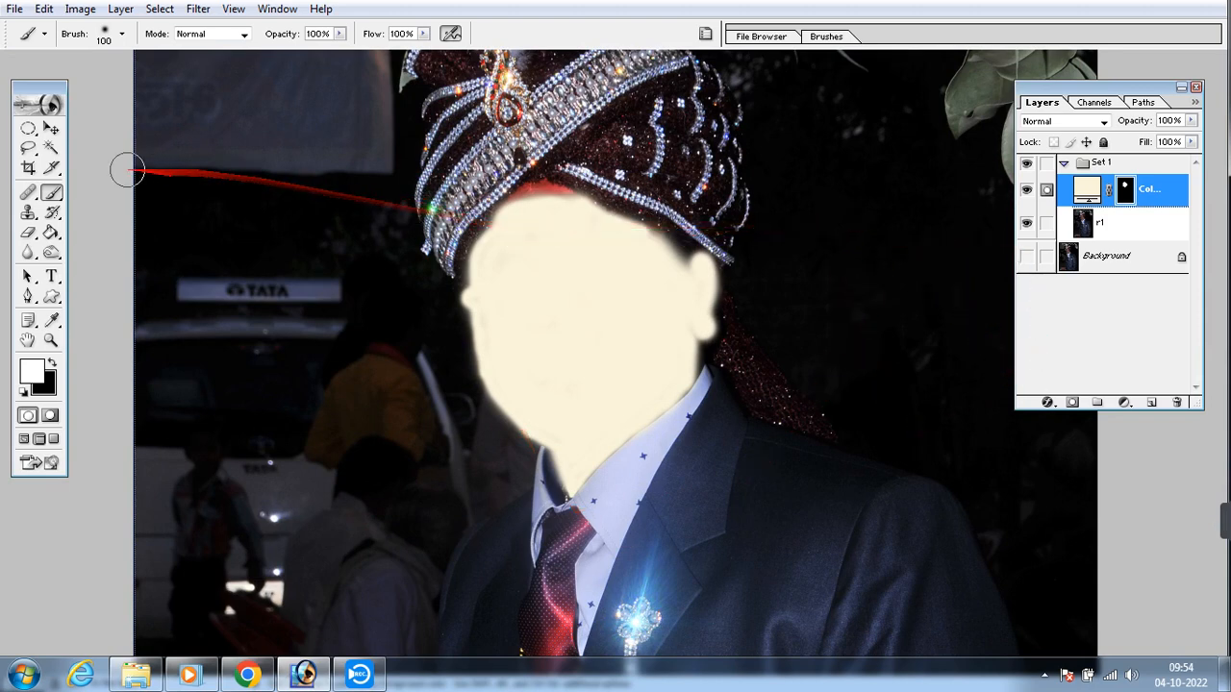
# Set the color fill layer's blend mode to Soft Light and toggle the Set 1 group's visibility to compare the skin.
pyautogui.click(50, 130)
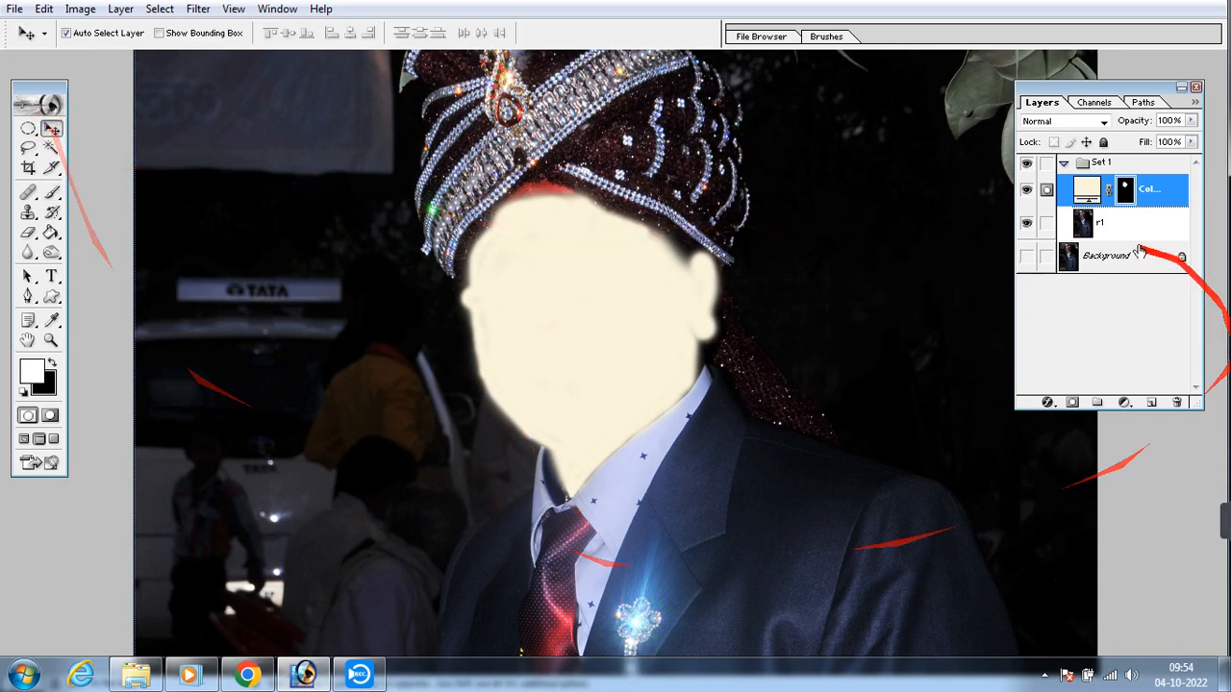
pyautogui.click(1103, 122)
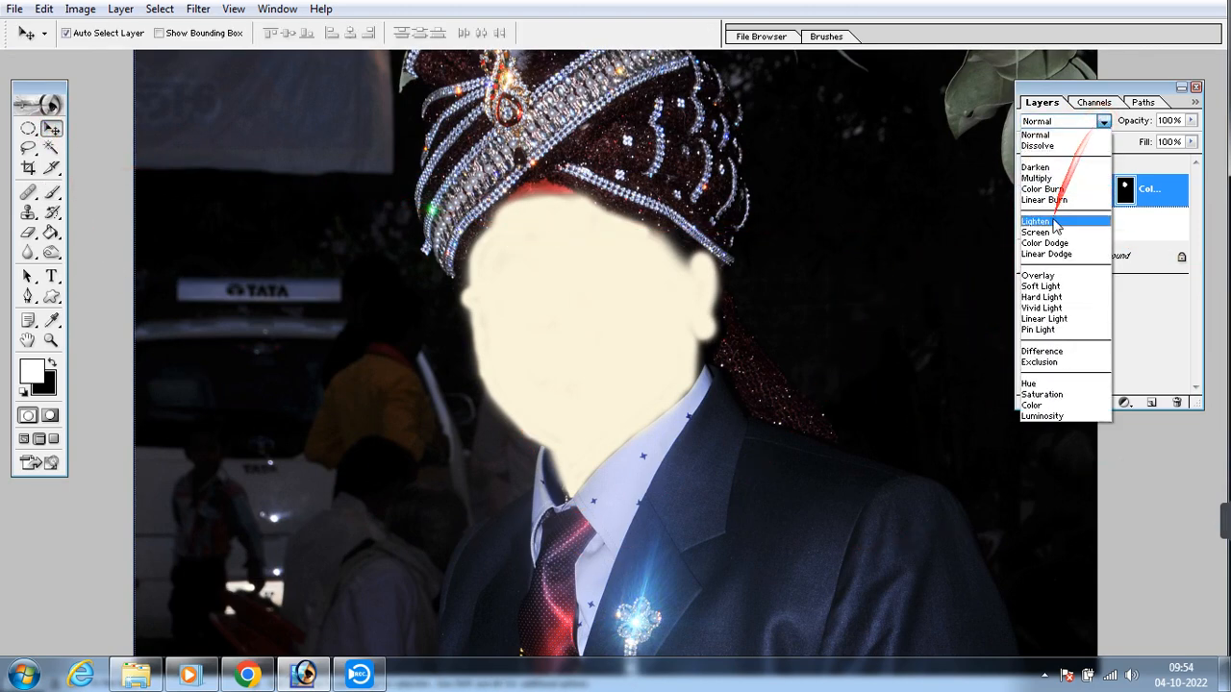
pyautogui.click(1057, 287)
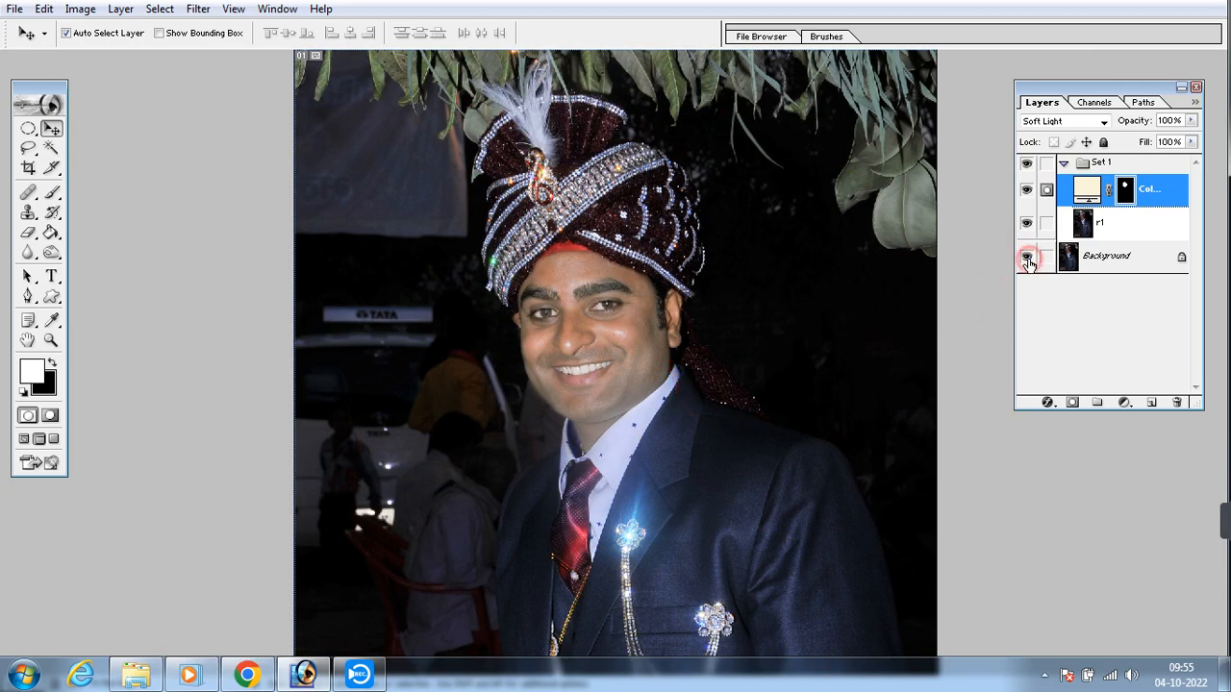
pyautogui.click(1027, 164)
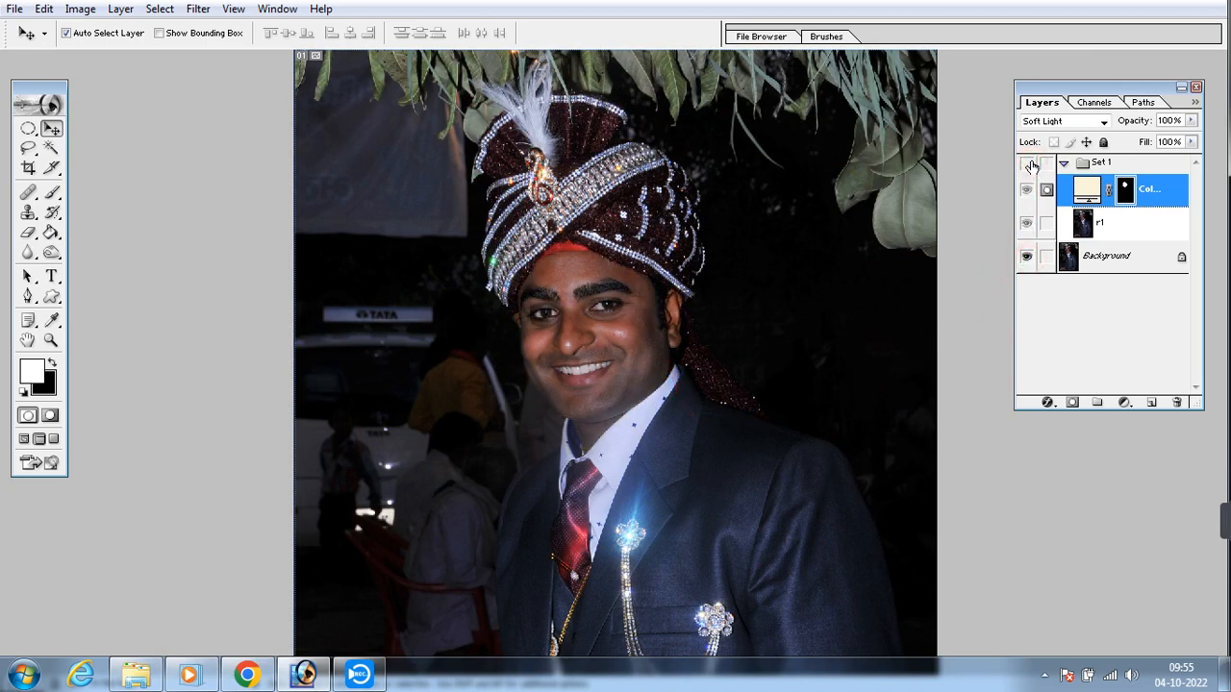
pyautogui.click(1028, 163)
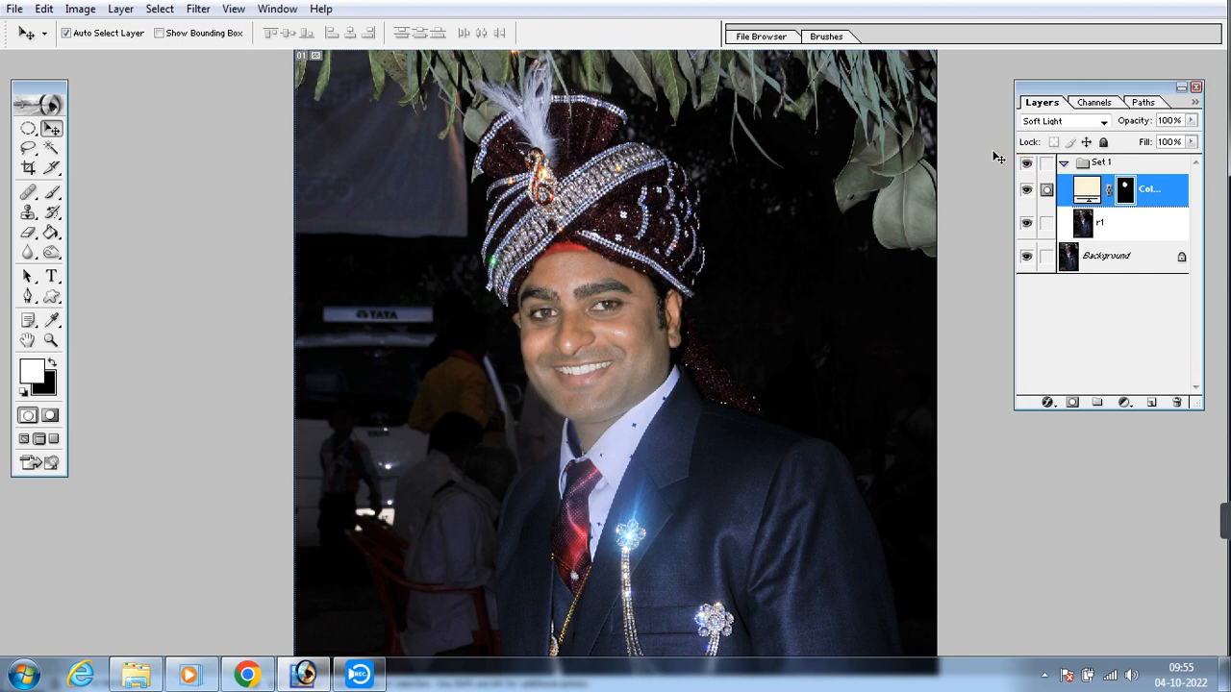
# Return to the standard screen mode, flatten the image into a single Background layer and save the file.
pyautogui.press('f')
pyautogui.press('f')
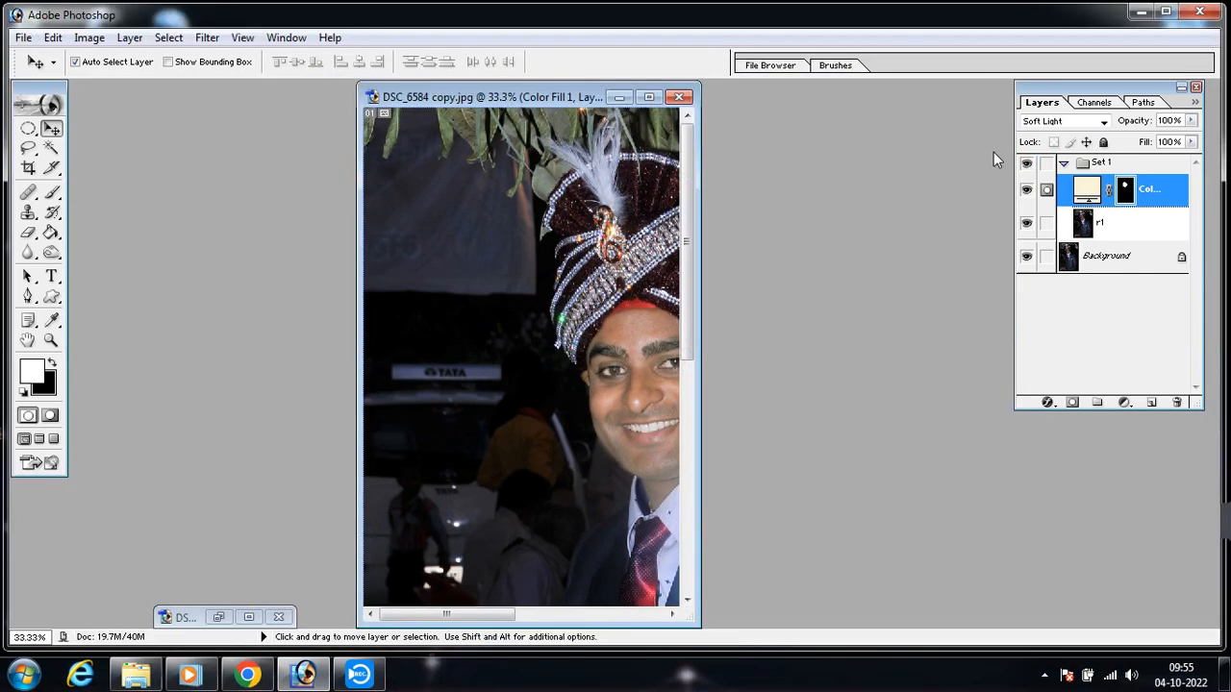
pyautogui.hotkey('ctrl', '0')
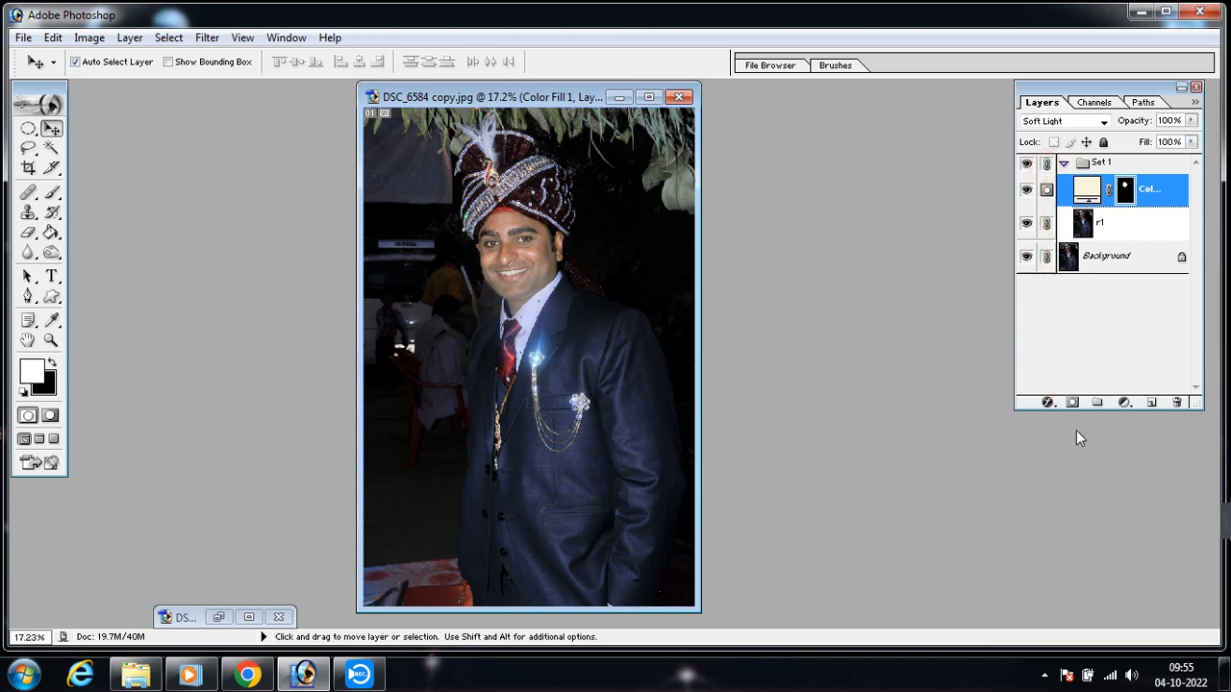
pyautogui.hotkey('alt', 'l')
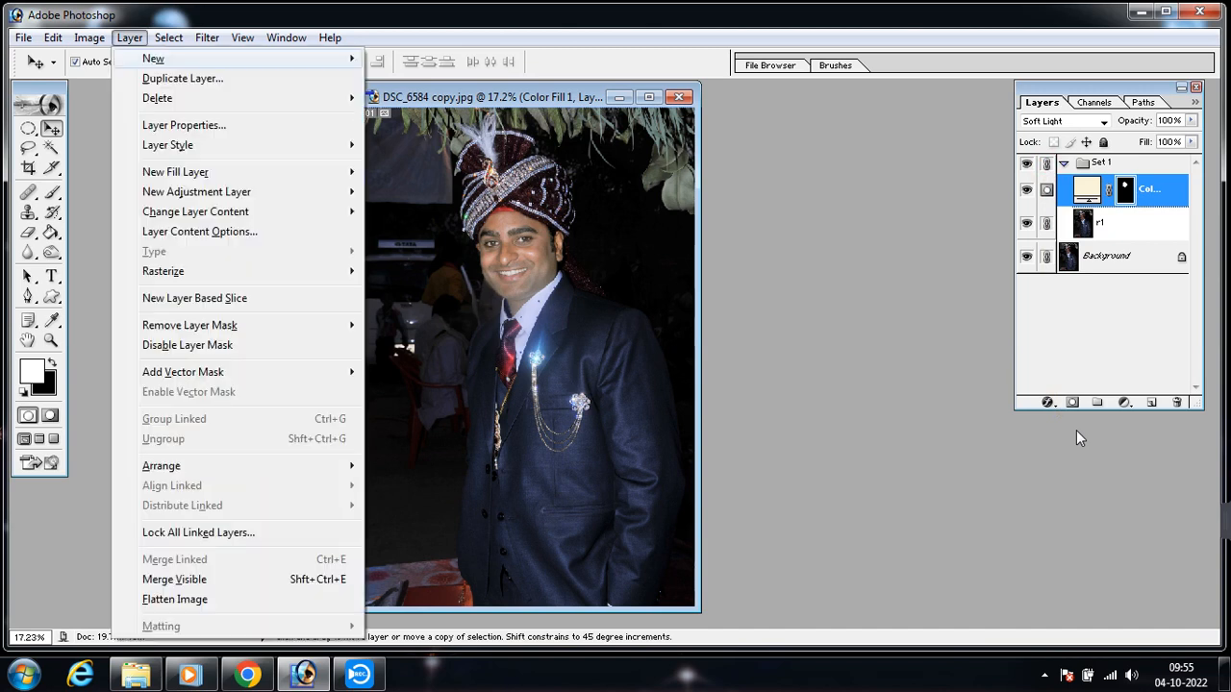
pyautogui.press('f')
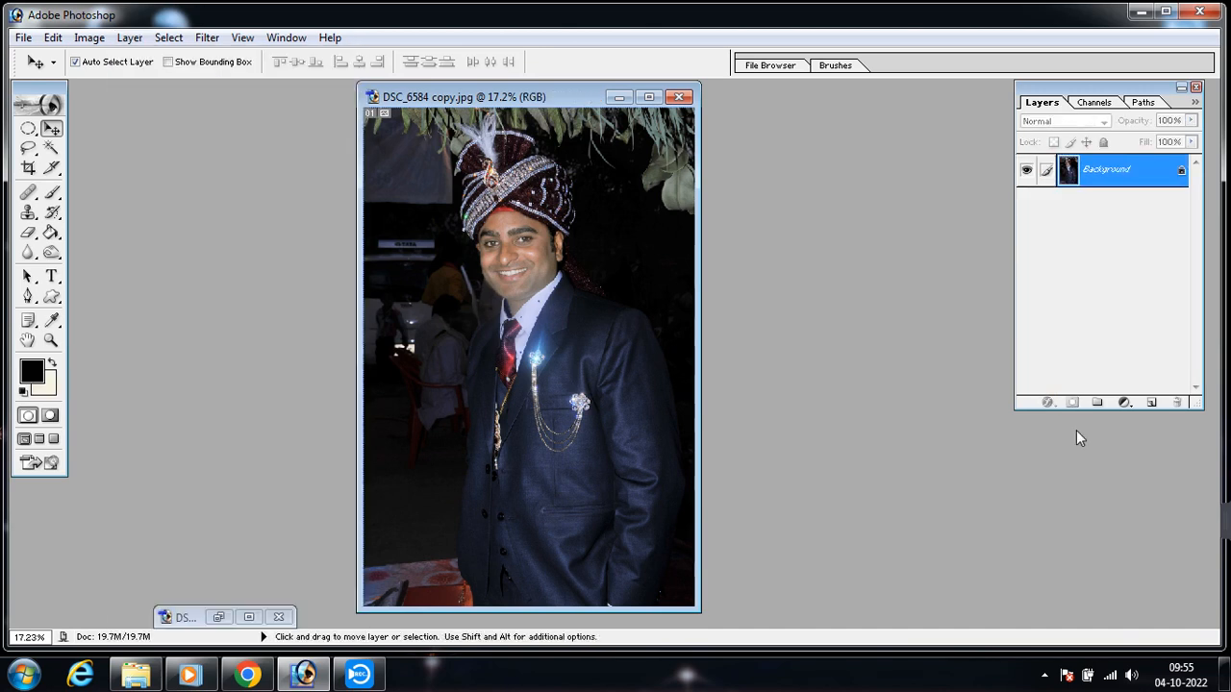
pyautogui.press('alt')
pyautogui.hotkey('ctrl', 's')
# Restore the minimized DSC_6584 copy 2 document and arrange it side by side with DSC_6584 copy.jpg.
pyautogui.click(216, 616)
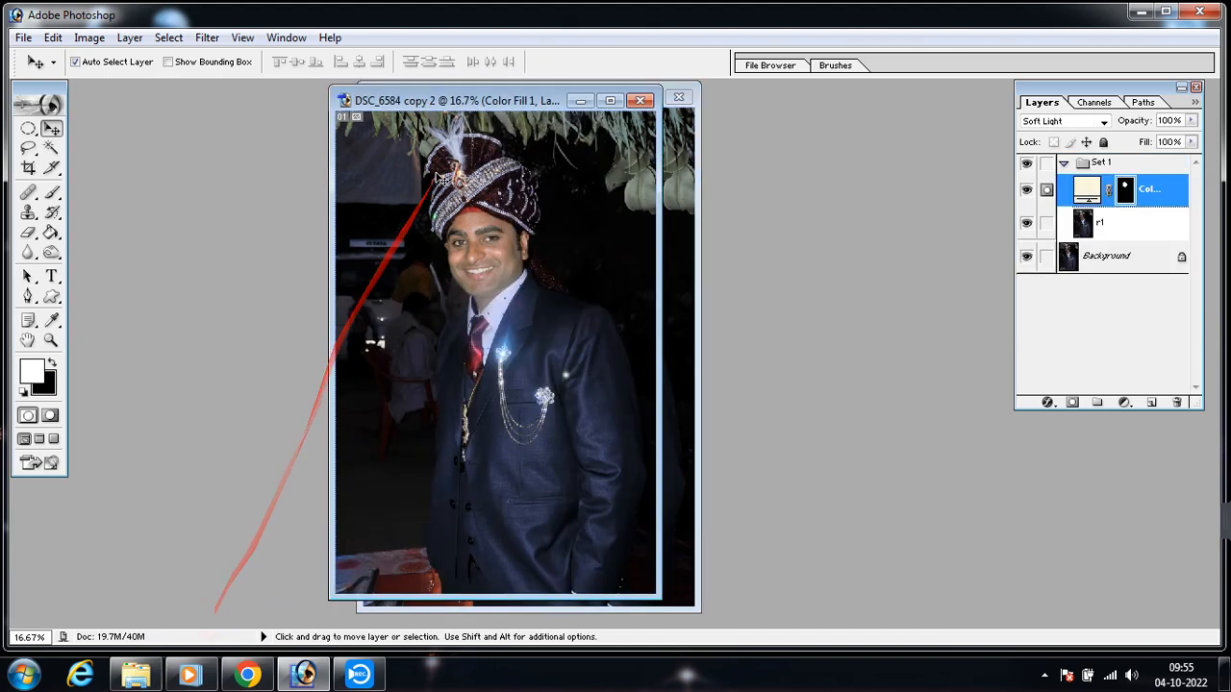
pyautogui.moveTo(471, 100); pyautogui.dragTo(310, 84)
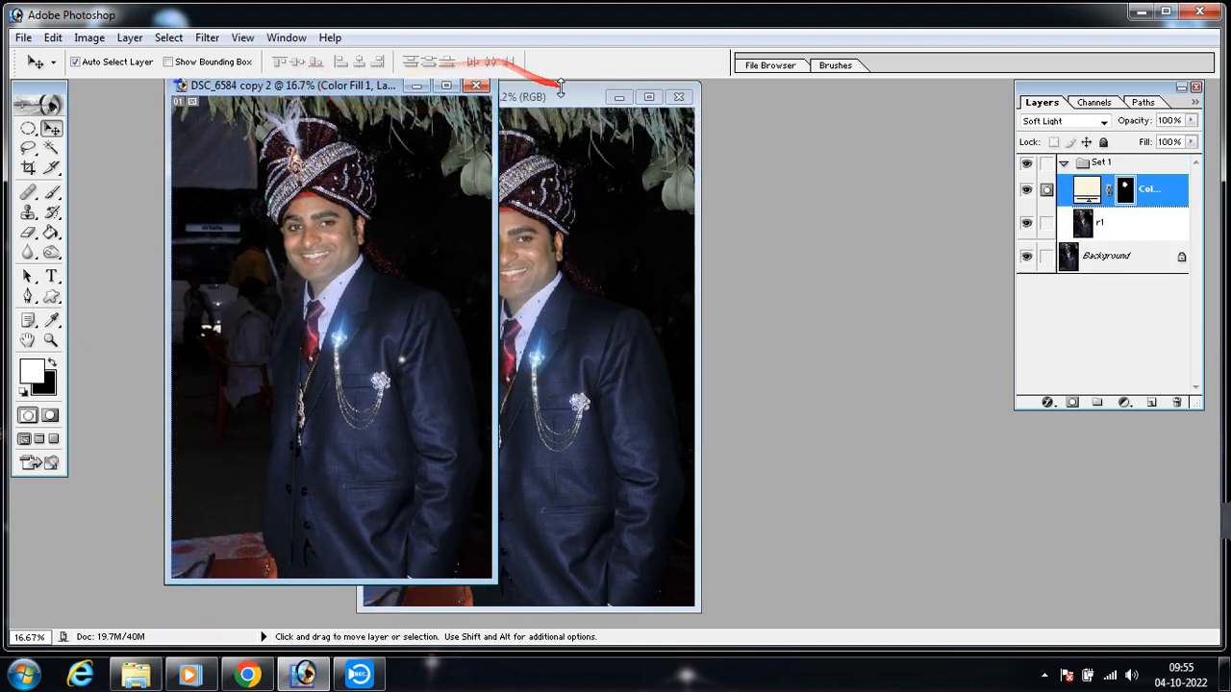
pyautogui.click(561, 88)
pyautogui.moveTo(568, 92); pyautogui.dragTo(726, 88)
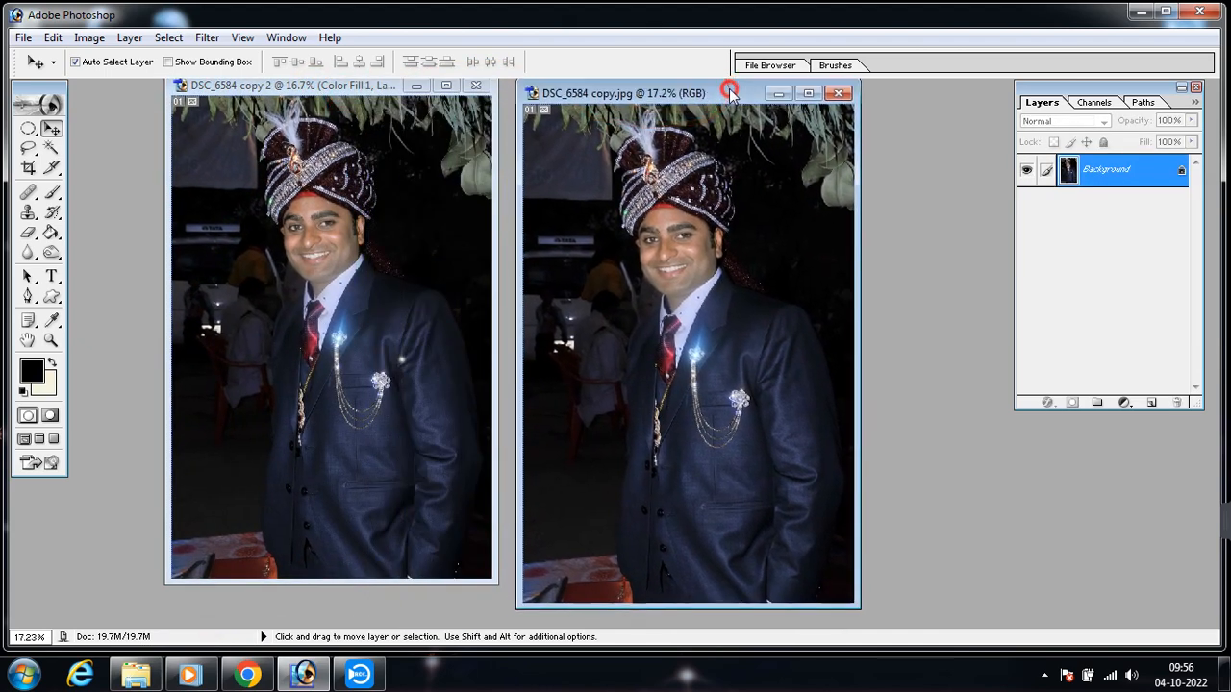
pyautogui.click(309, 402)
pyautogui.press('f')
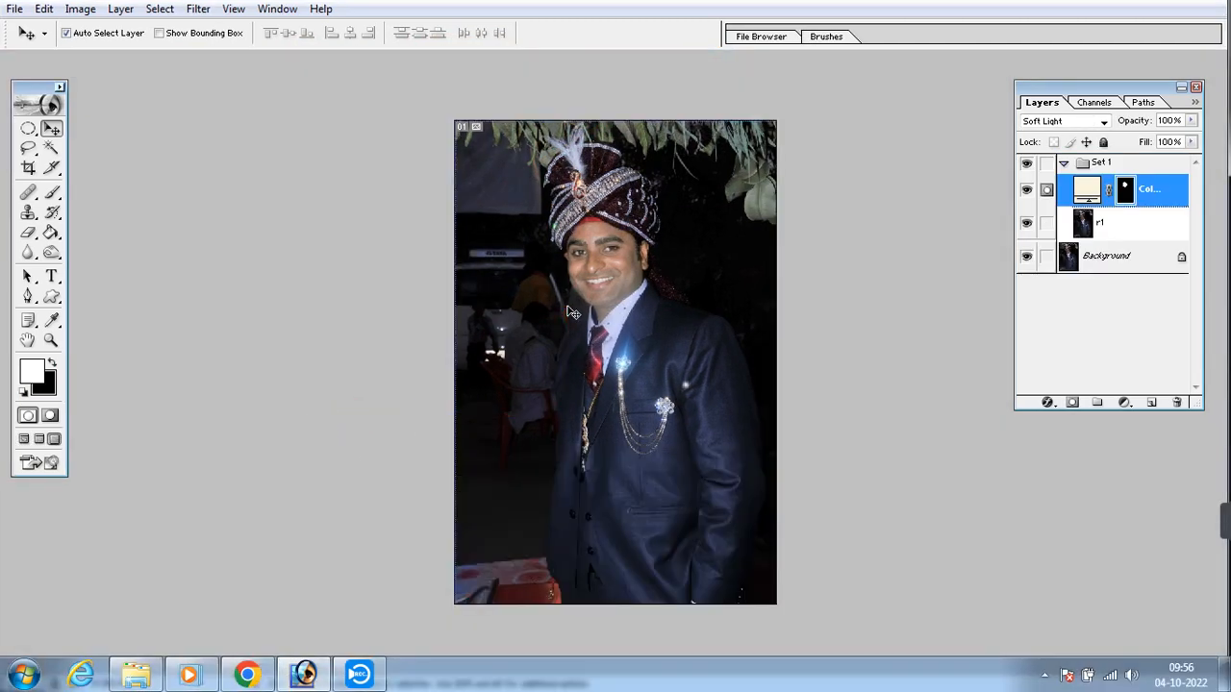
pyautogui.press('f')
pyautogui.press('f')
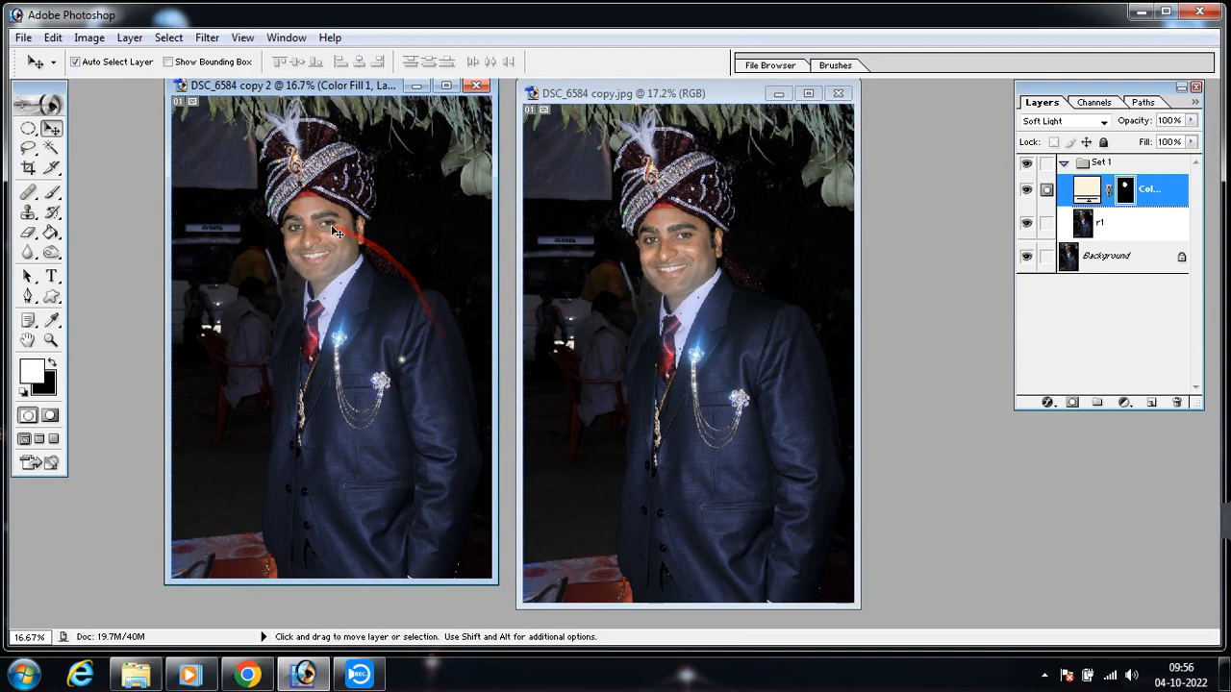
# Compare the faces in both documents side by side at 33.3% magnification.
pyautogui.hotkey('ctrl', 'space')
pyautogui.click(326, 264)
pyautogui.click(326, 264)
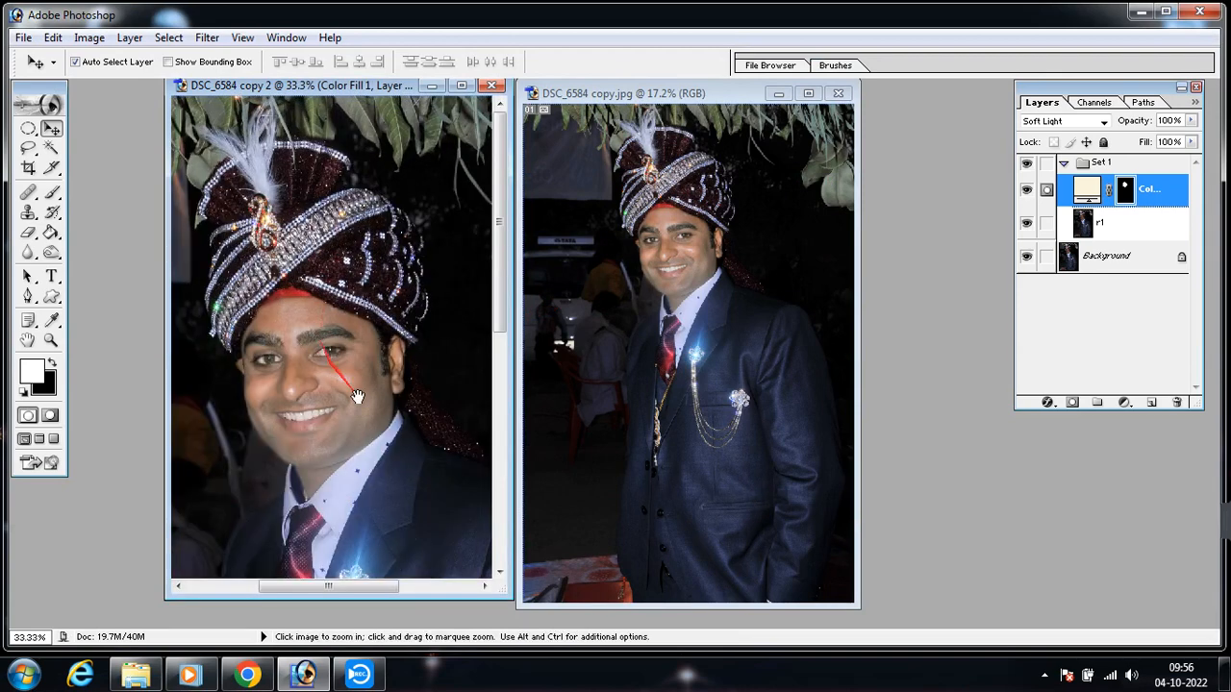
pyautogui.click(687, 259)
pyautogui.moveTo(687, 259); pyautogui.dragTo(693, 266)
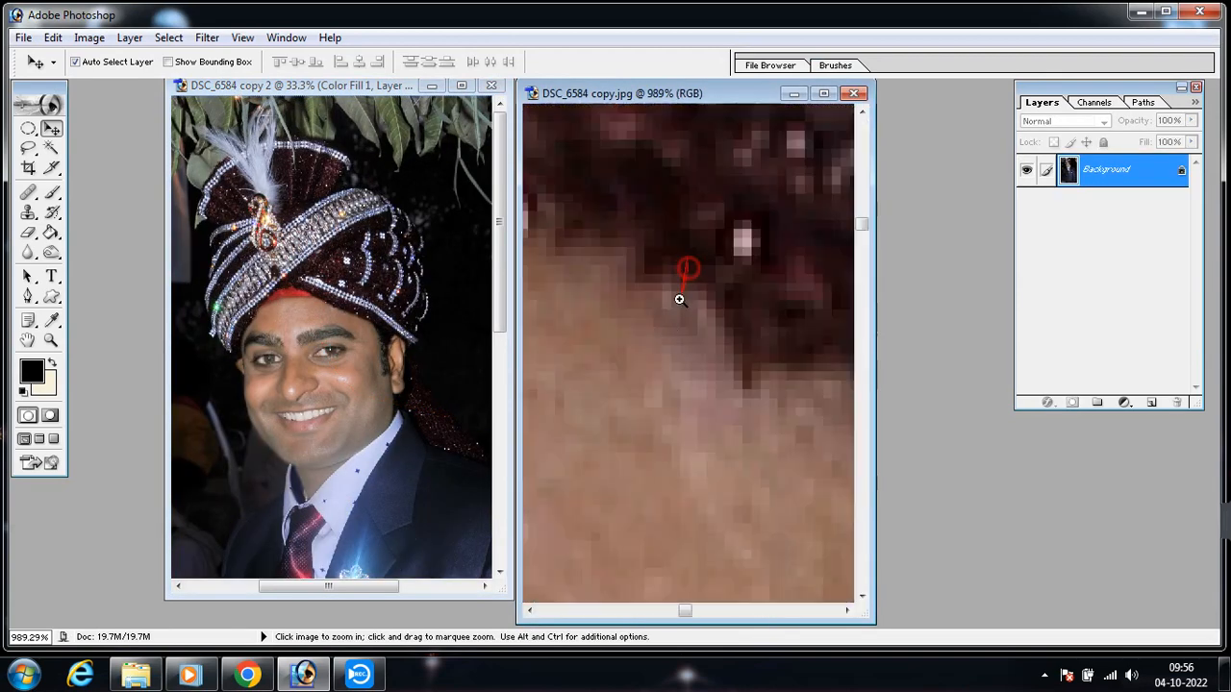
pyautogui.keyDown('alt'); pyautogui.click(671, 337); pyautogui.keyUp('alt')
pyautogui.keyDown('alt'); pyautogui.click(671, 339); pyautogui.keyUp('alt')
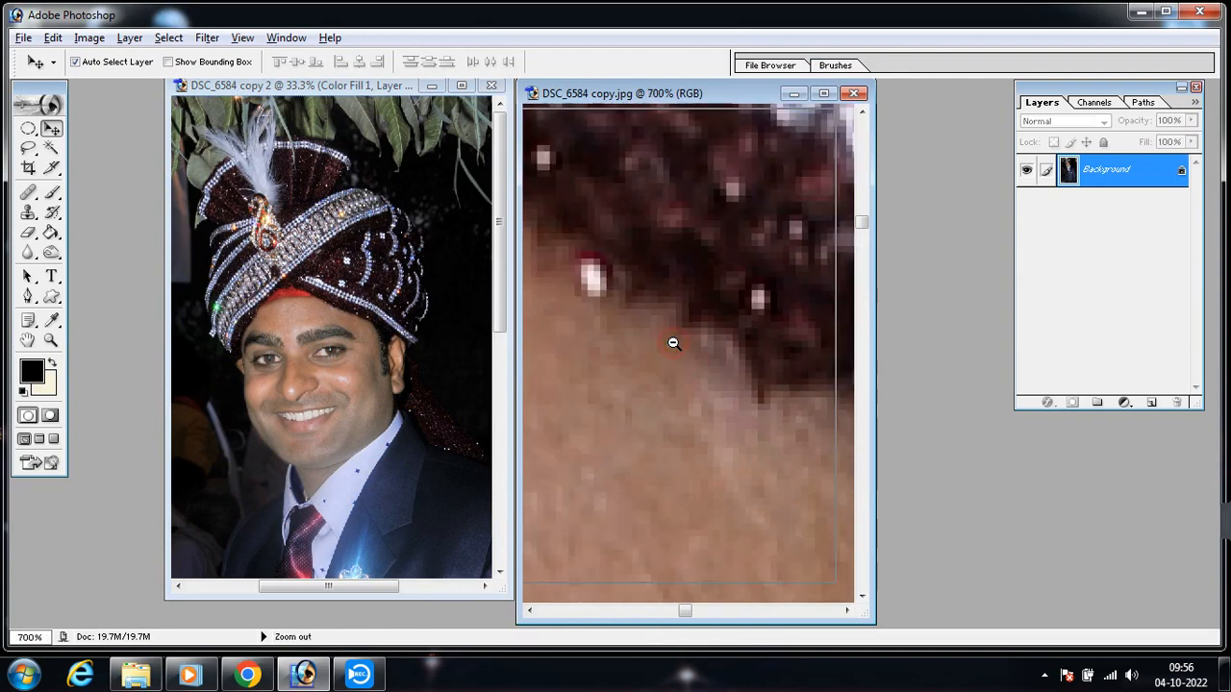
pyautogui.keyDown('alt'); pyautogui.click(668, 337); pyautogui.keyUp('alt')
pyautogui.keyDown('alt'); pyautogui.click(650, 348); pyautogui.keyUp('alt')
pyautogui.keyDown('alt'); pyautogui.click(651, 352); pyautogui.keyUp('alt')
pyautogui.keyDown('alt'); pyautogui.click(651, 352); pyautogui.keyUp('alt')
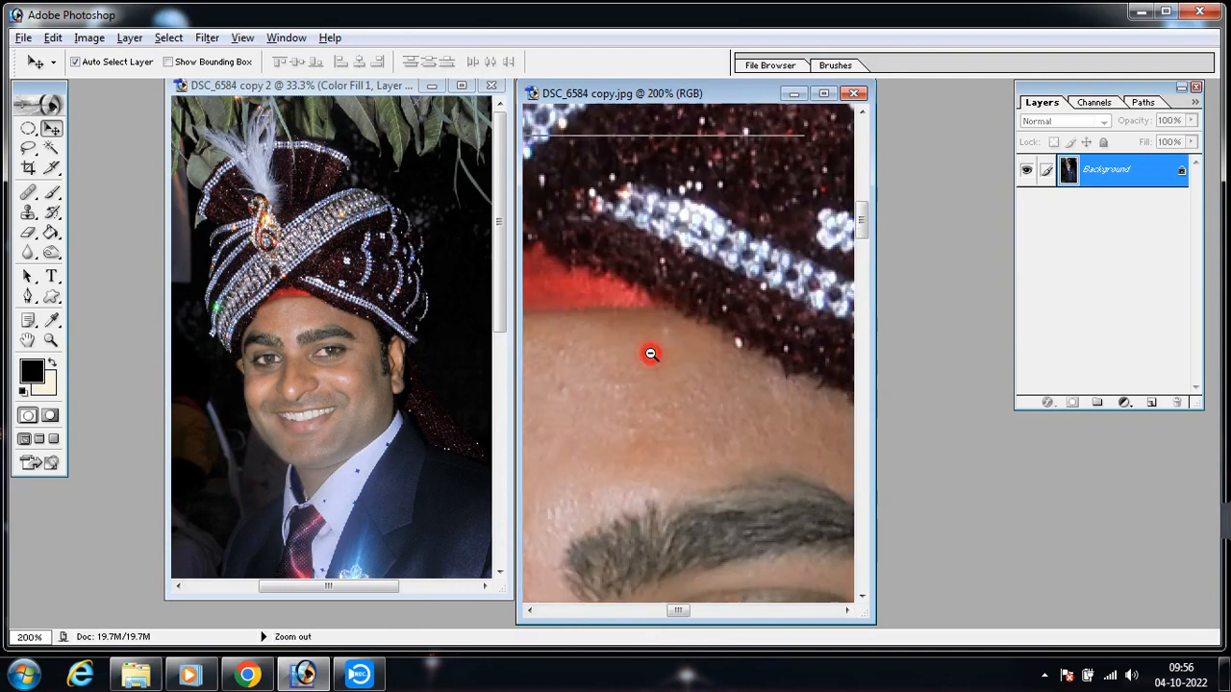
pyautogui.keyDown('alt'); pyautogui.click(652, 352); pyautogui.keyUp('alt')
pyautogui.keyDown('alt'); pyautogui.click(673, 375); pyautogui.keyUp('alt')
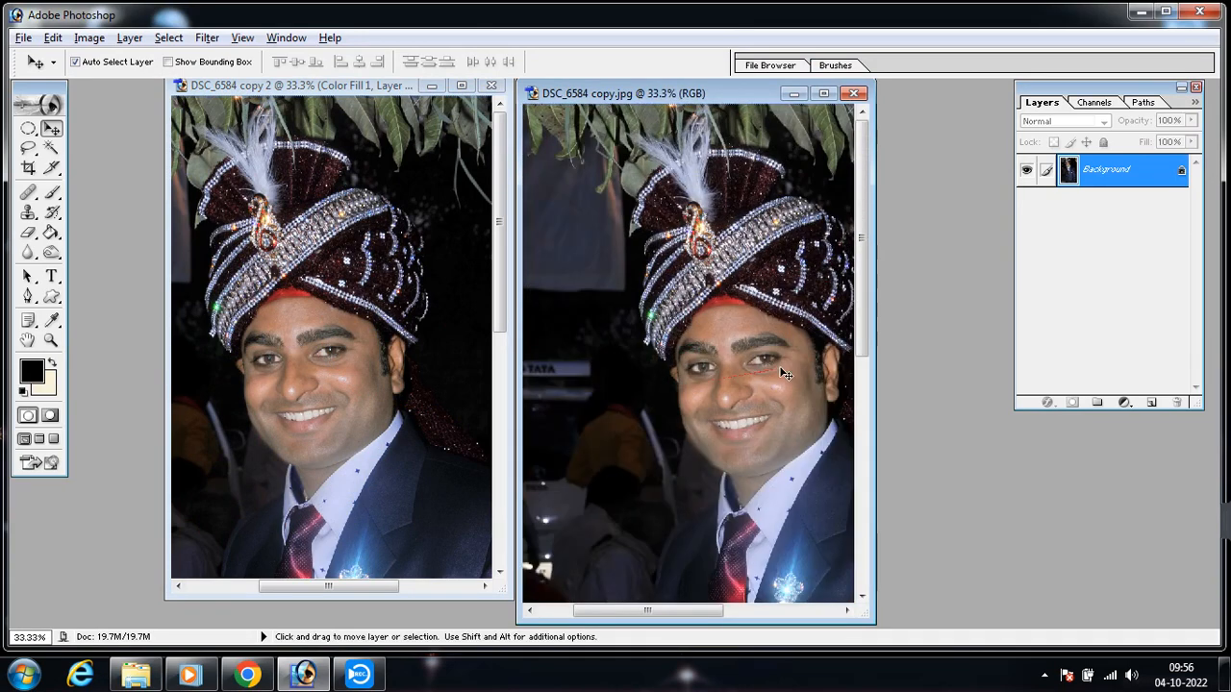
pyautogui.moveTo(742, 394); pyautogui.dragTo(692, 354)
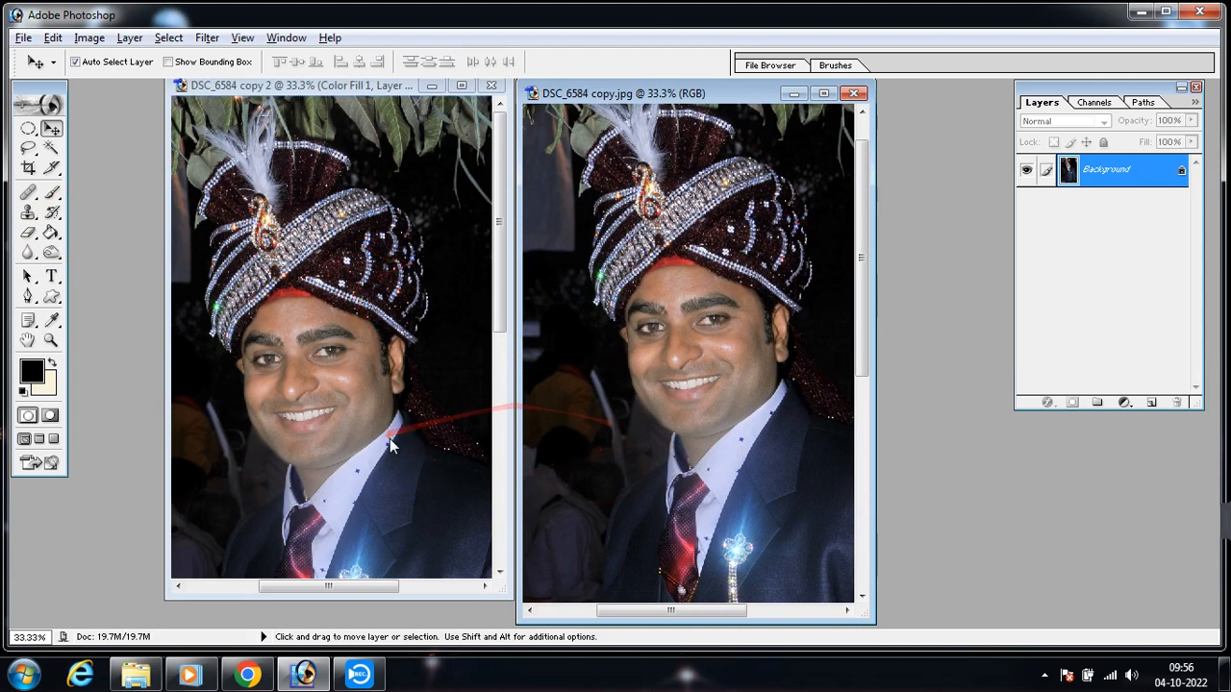
pyautogui.moveTo(362, 681)
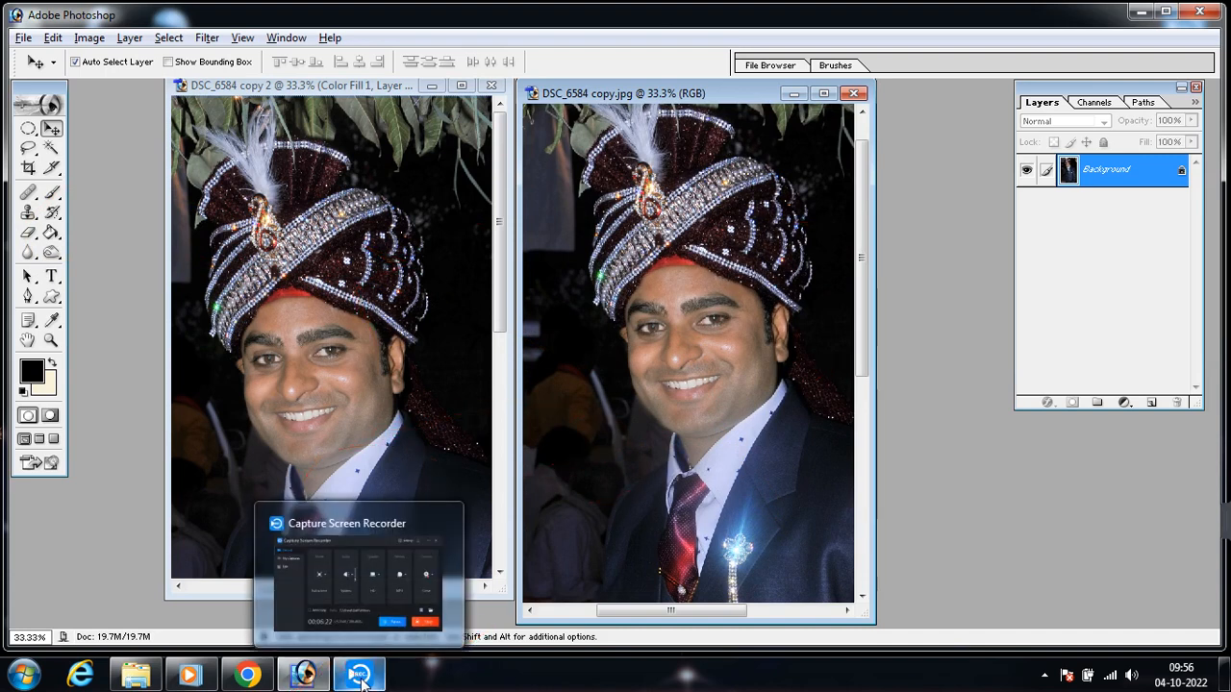